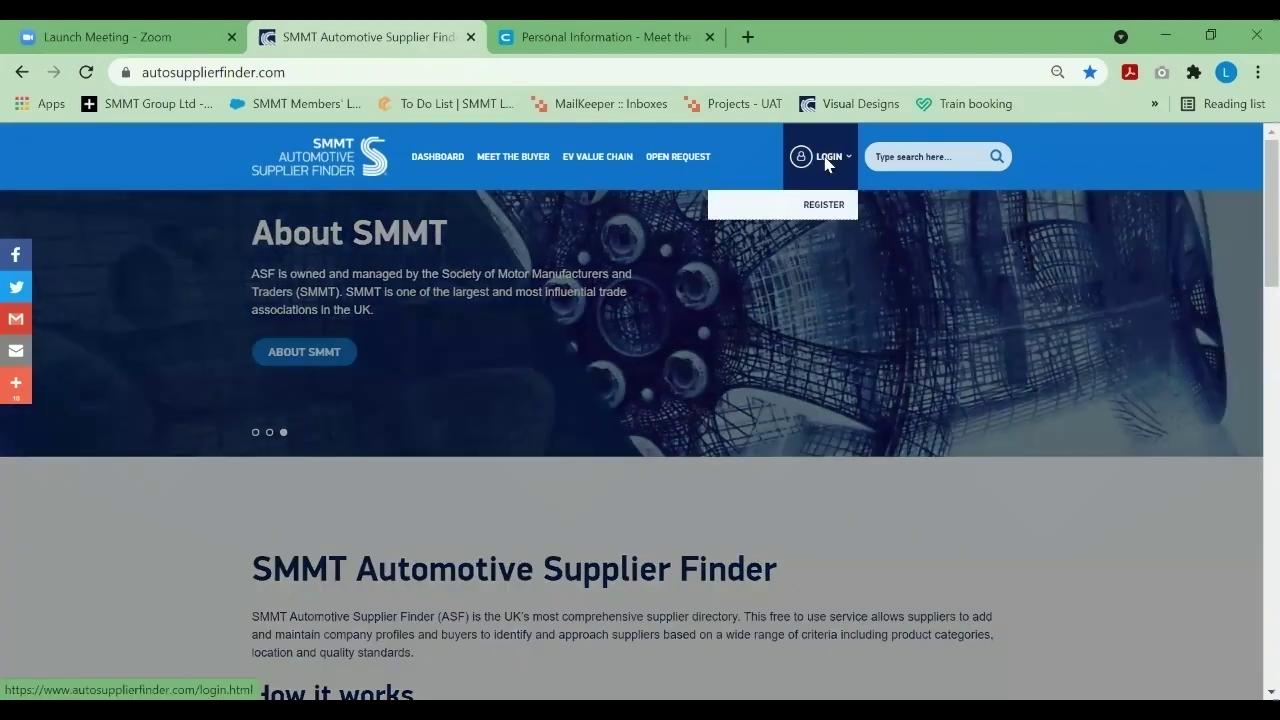
# Open the login page and check the forgotten-password page and the registration form before returning to the login.
pyautogui.click(826, 163)
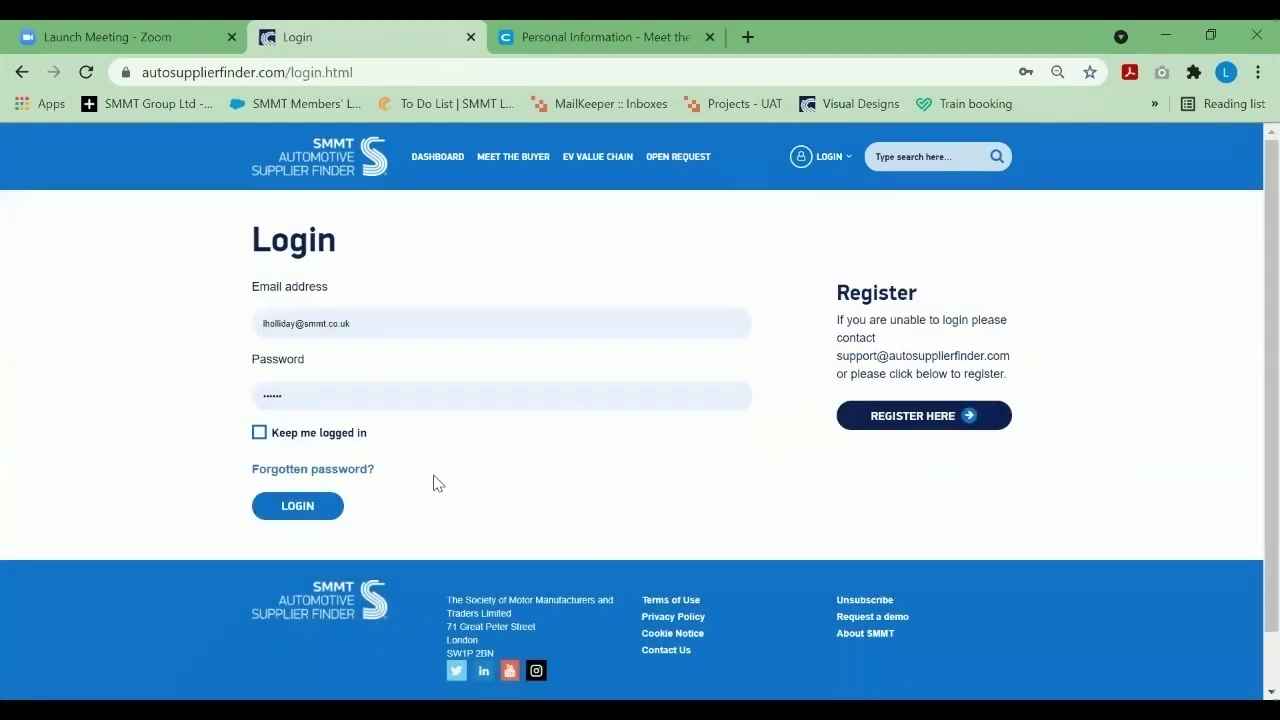
pyautogui.click(348, 476)
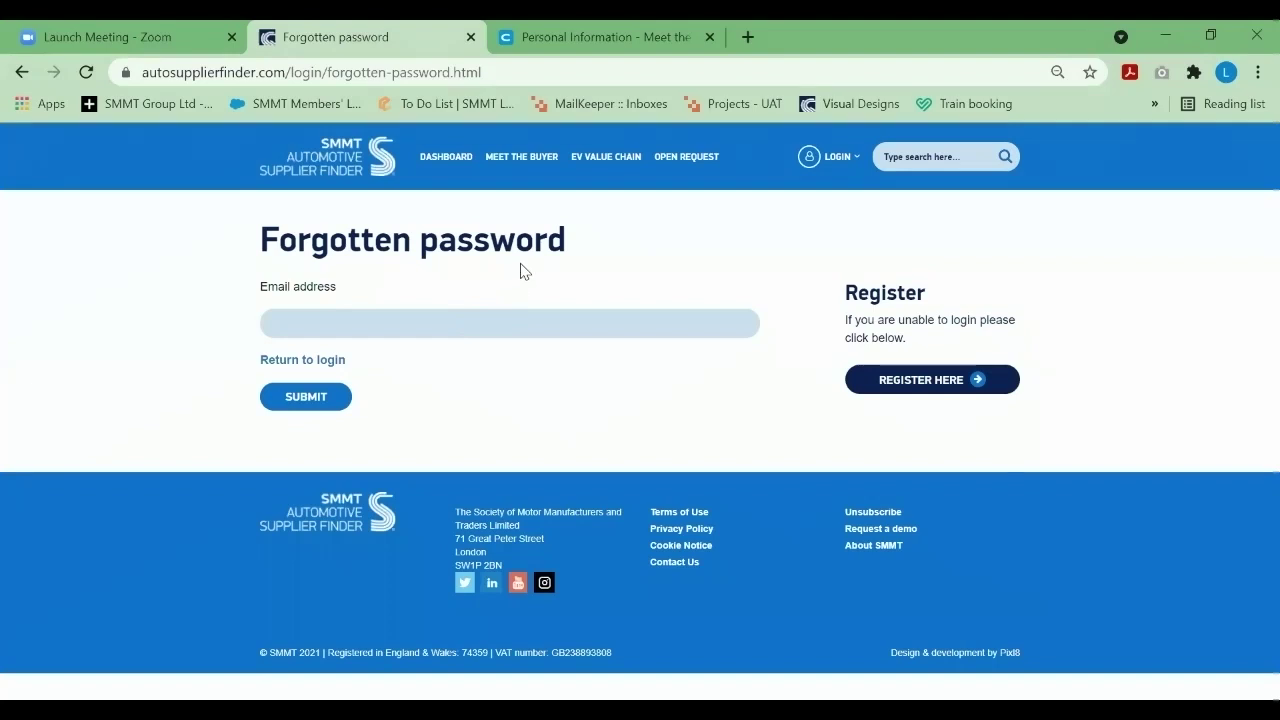
pyautogui.click(895, 380)
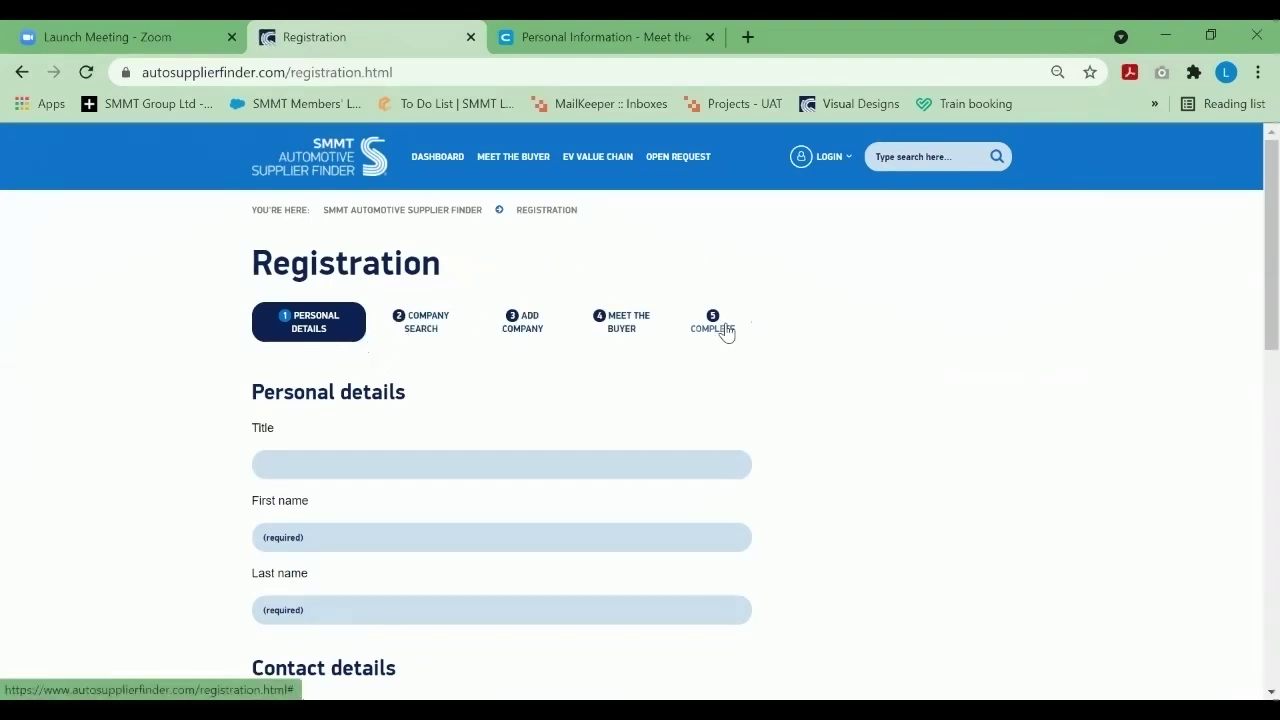
pyautogui.hotkey('alt', 'Left')
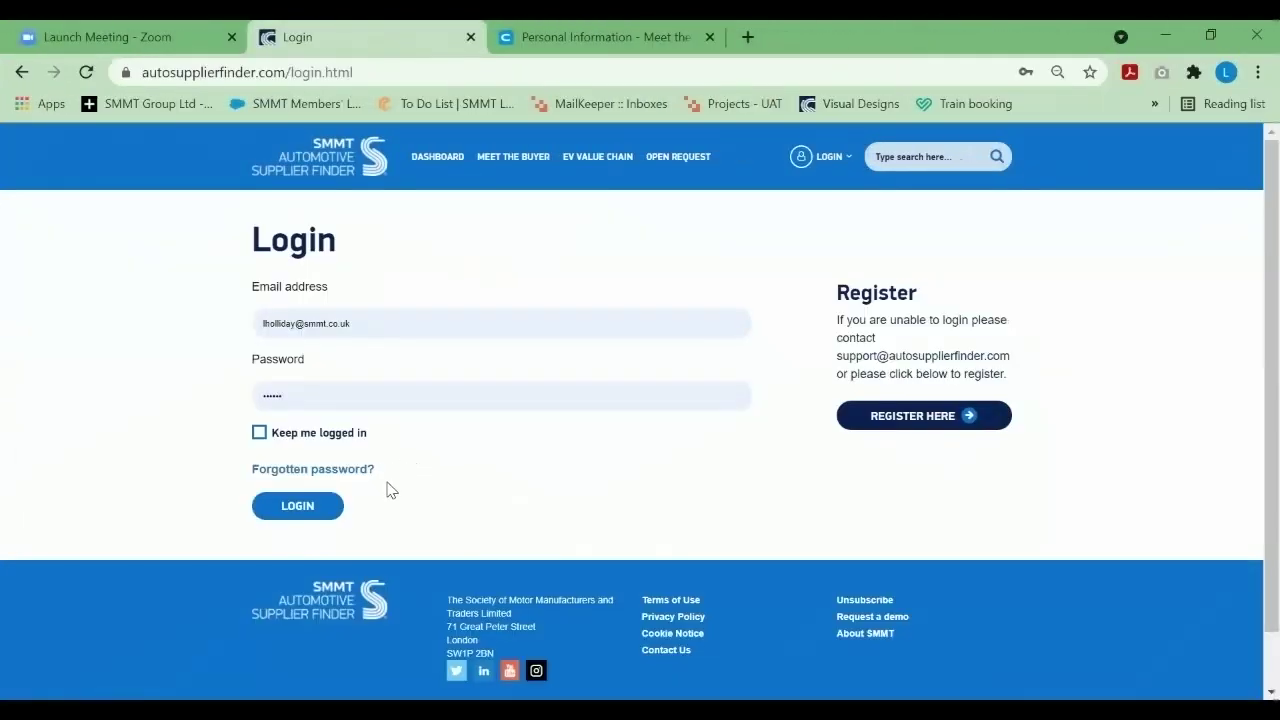
# Log in with the prefilled account credentials and open the Meet the Buyer page.
pyautogui.click(312, 512)
pyautogui.click(319, 507)
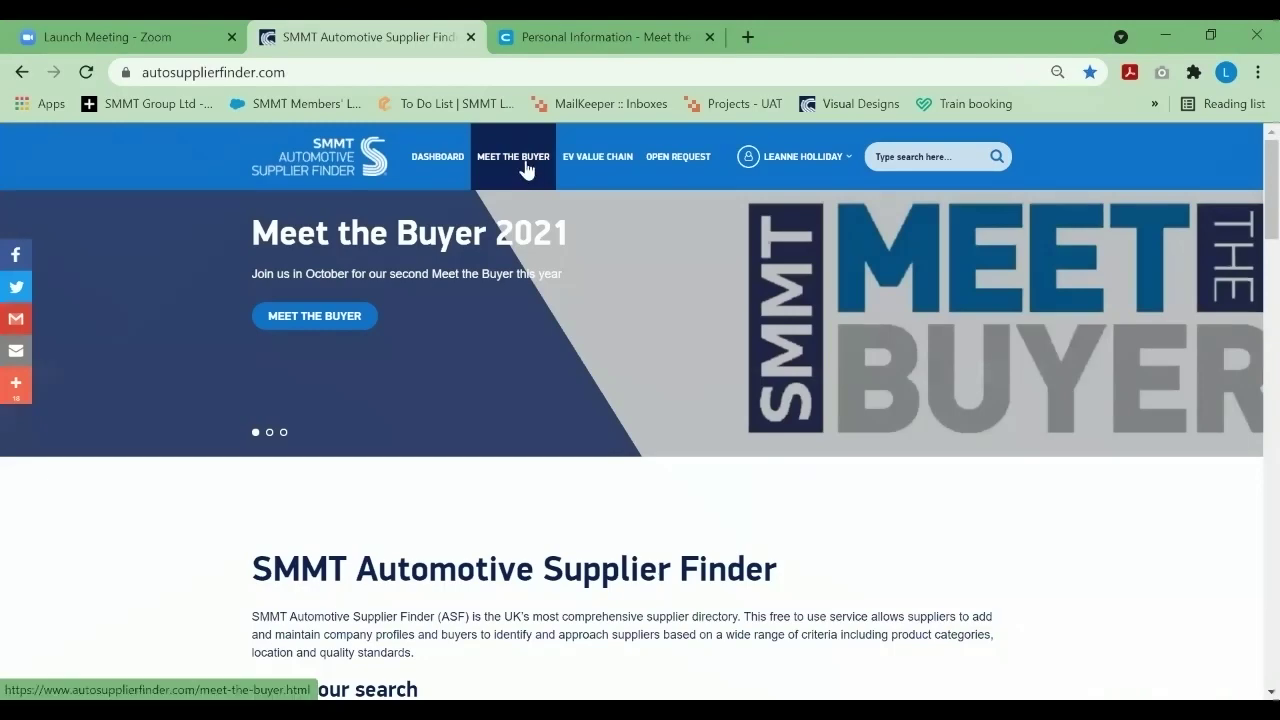
pyautogui.click(526, 170)
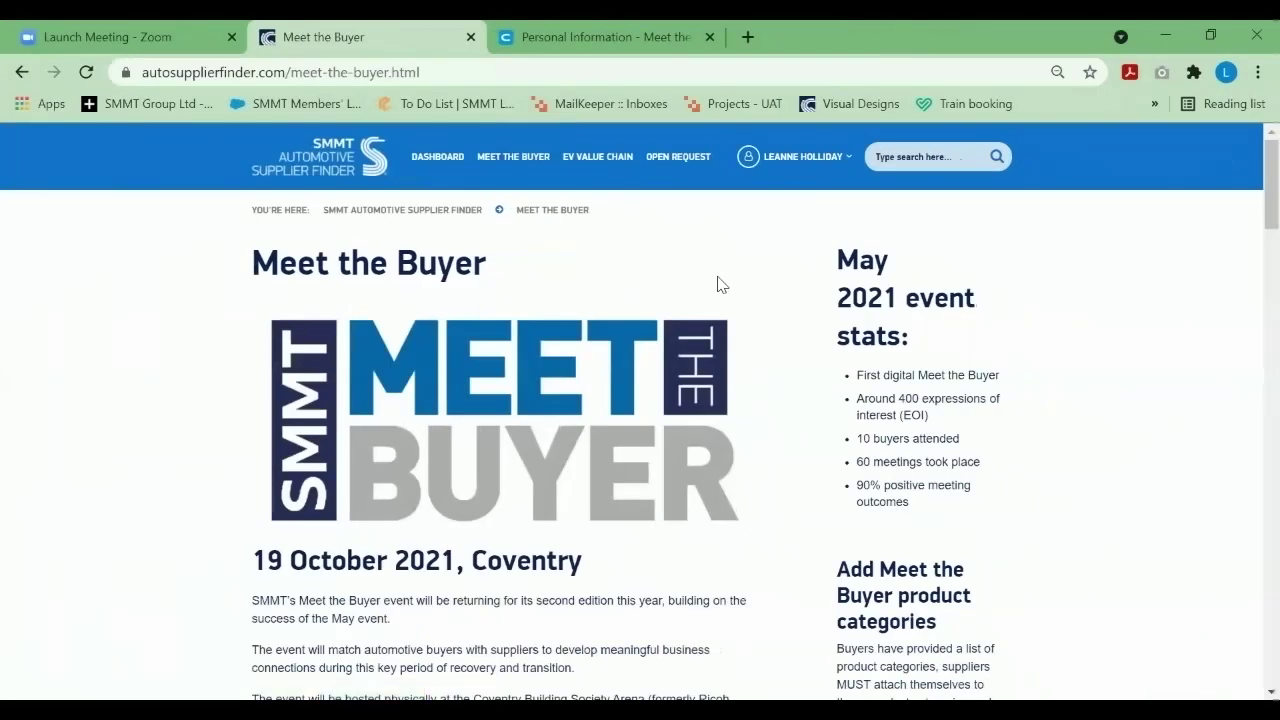
# Read the Meet the Buyer event details, the format for the day and the confirmed buyers.
pyautogui.scroll(-2, 720, 283)
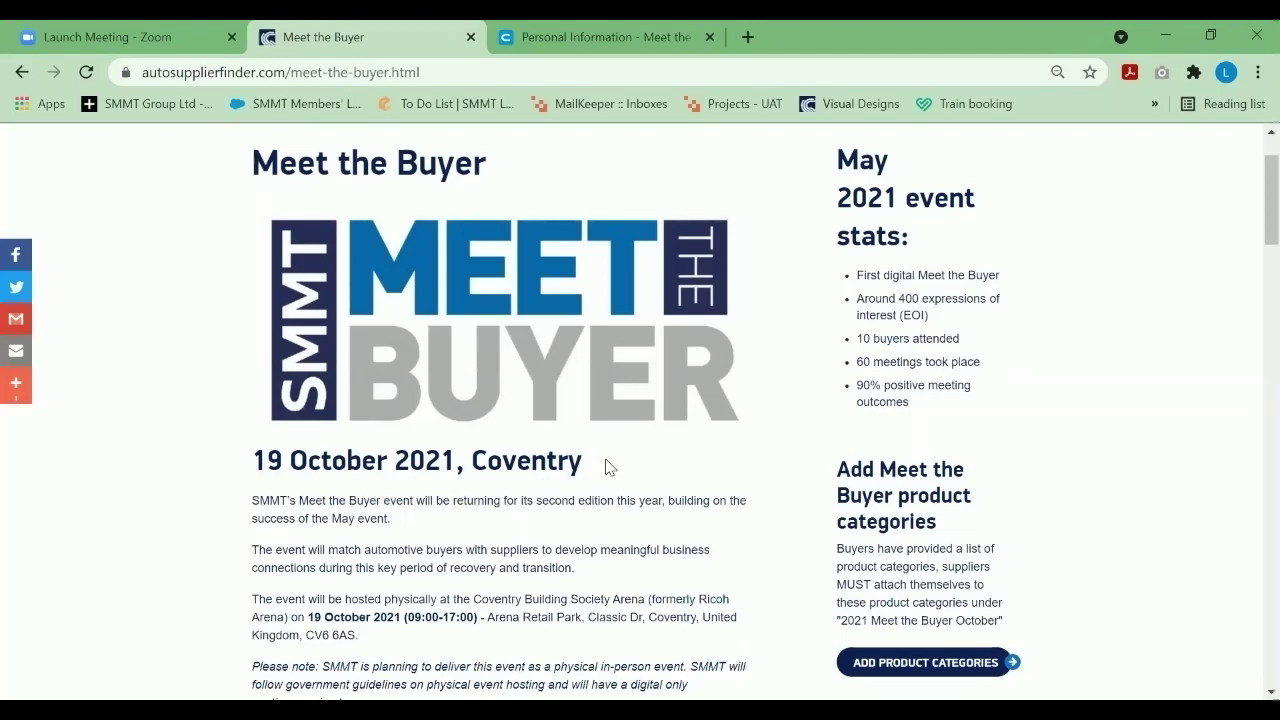
pyautogui.scroll(-2, 605, 467)
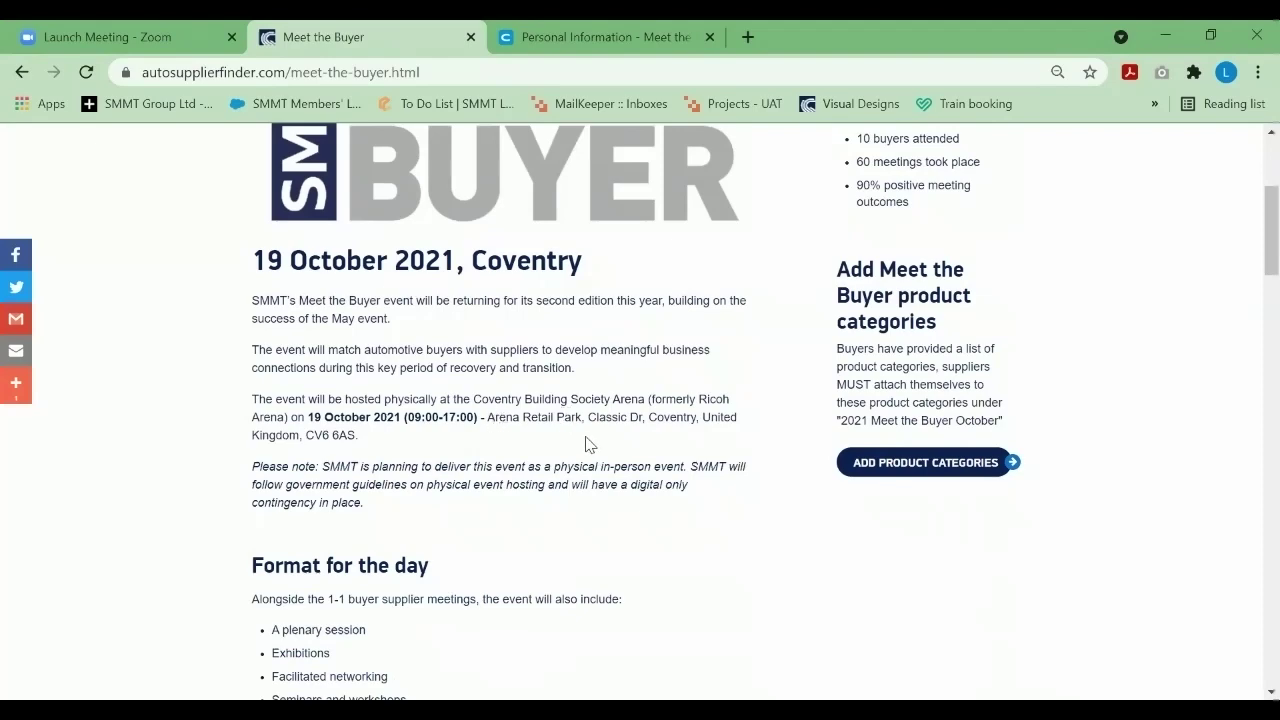
pyautogui.scroll(-1, 585, 447)
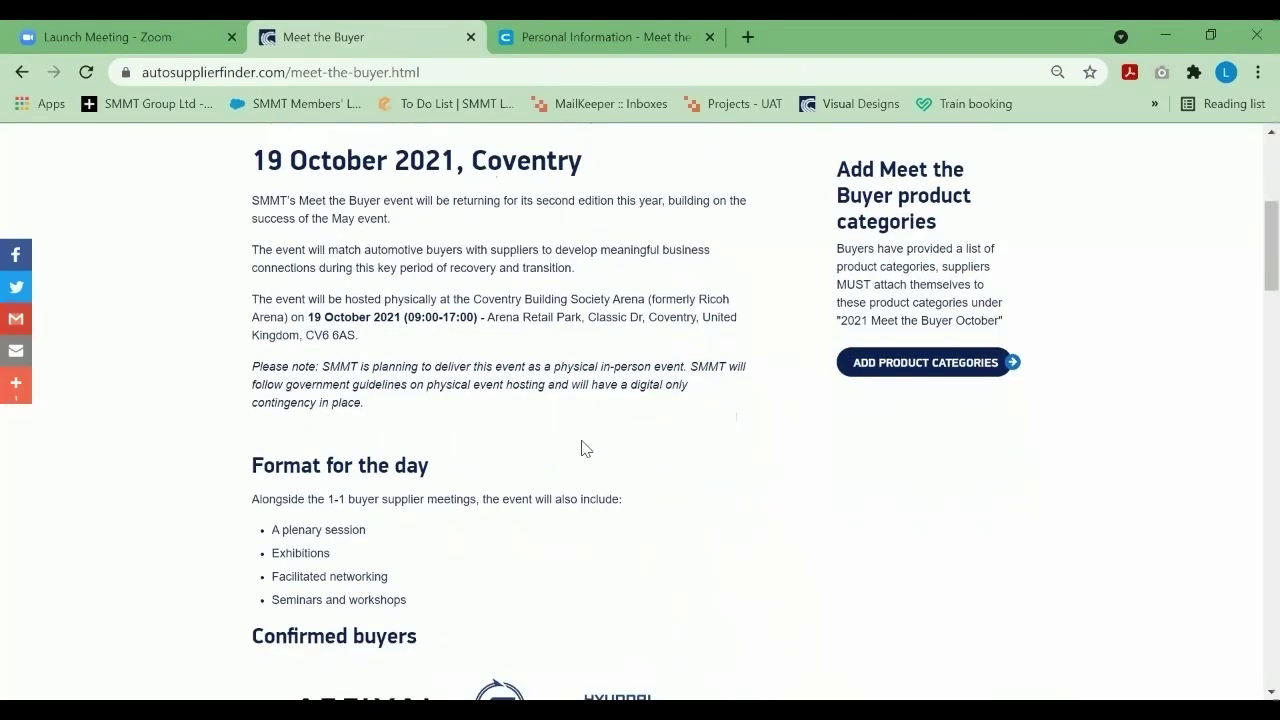
pyautogui.scroll(-1, 578, 448)
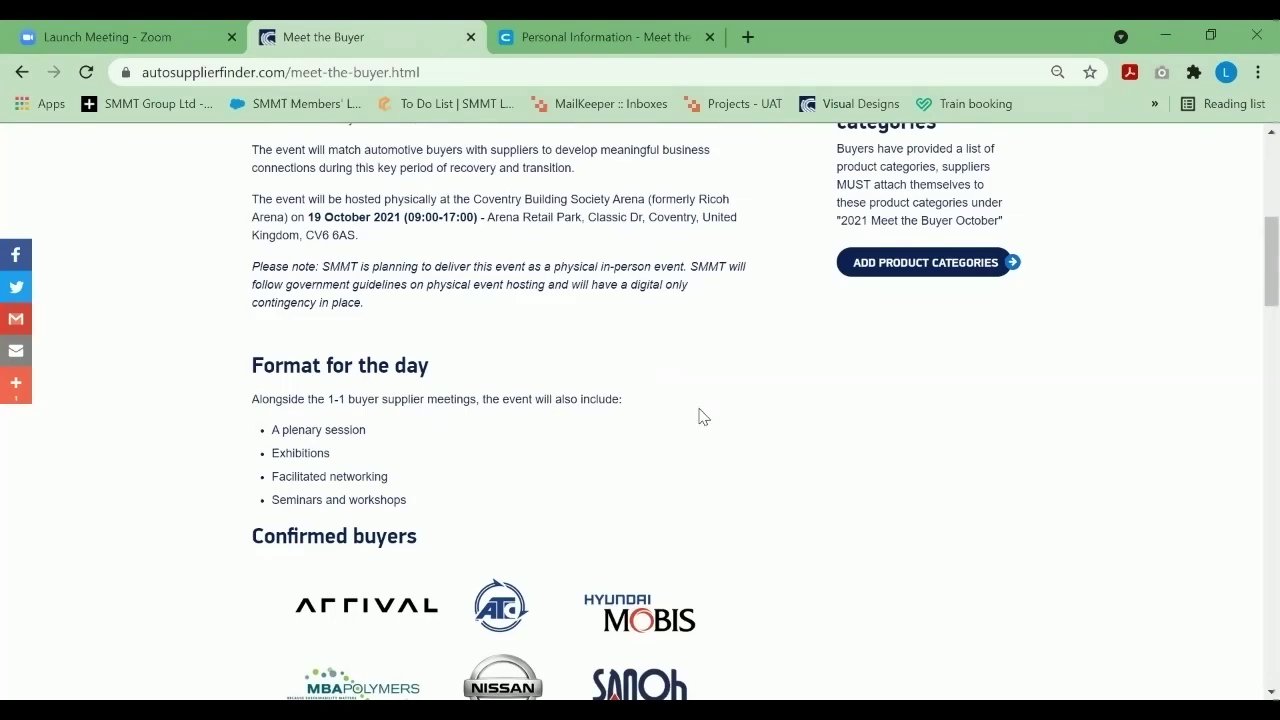
pyautogui.scroll(-2, 740, 420)
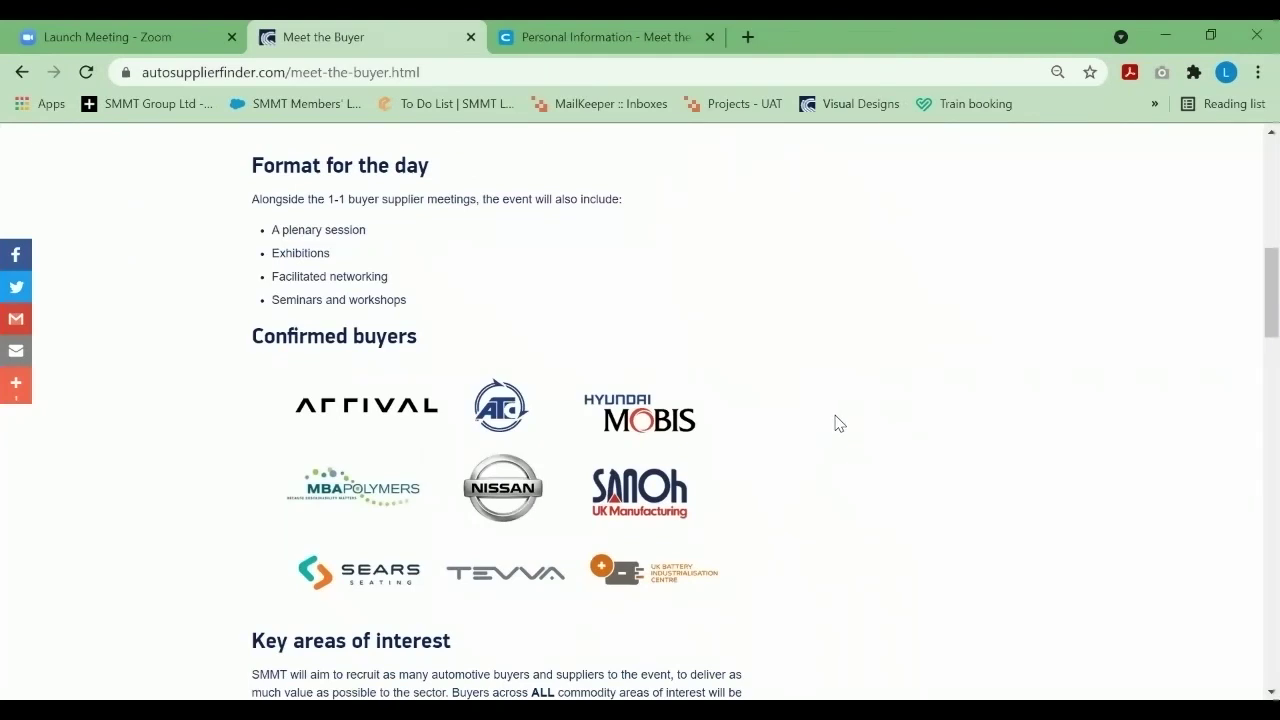
pyautogui.scroll(-1, 838, 424)
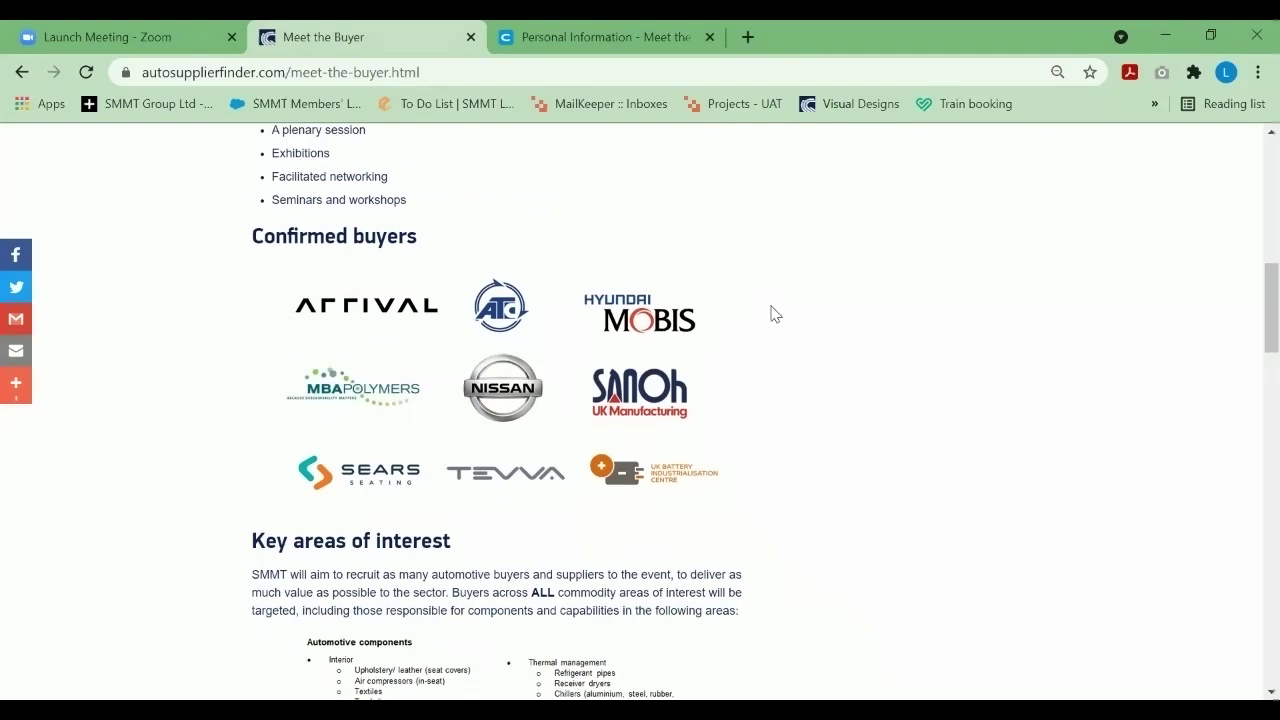
# Express interest in the October 2021 Meet the Buyer event as a Supplier and save the changes.
pyautogui.scroll(-4, 790, 325)
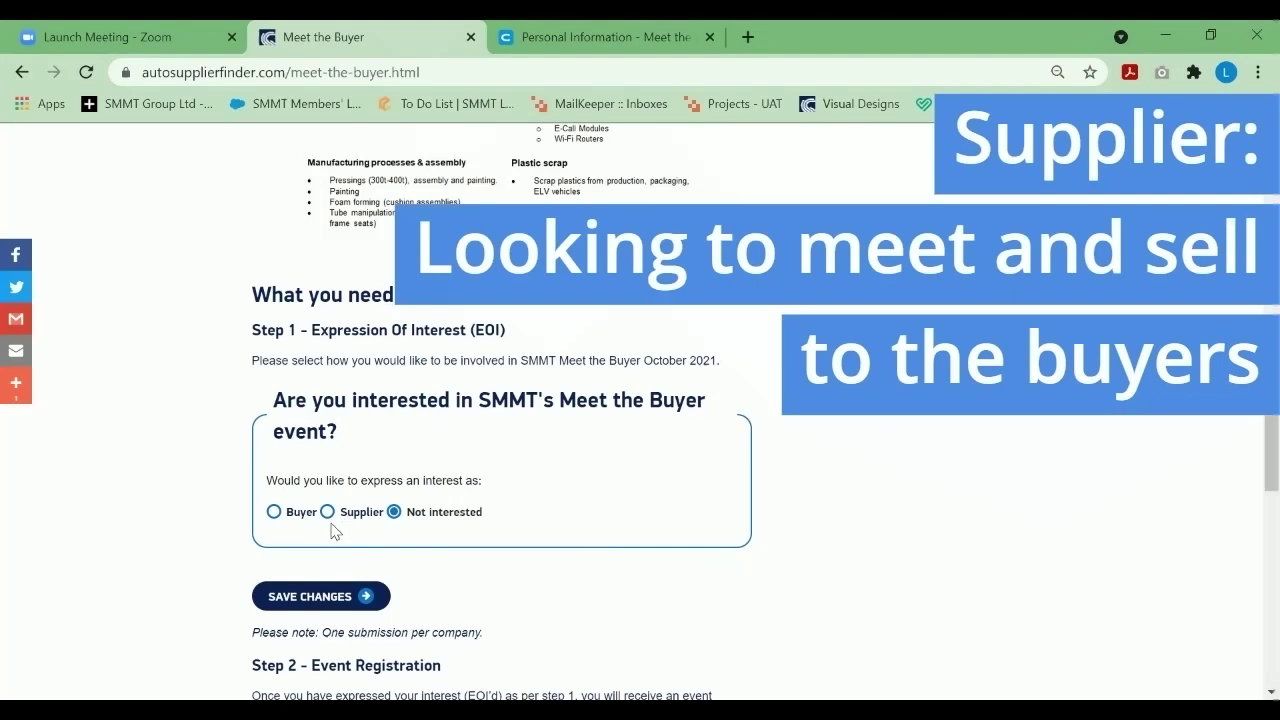
pyautogui.click(337, 516)
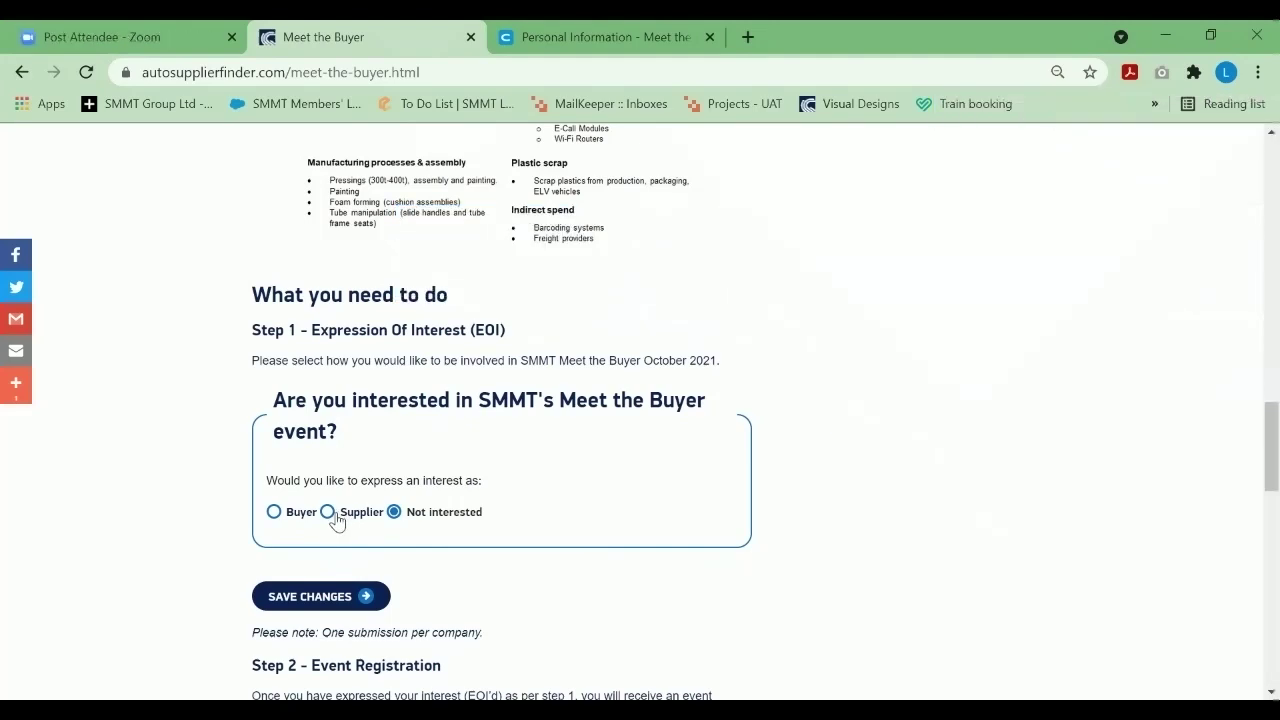
pyautogui.click(341, 597)
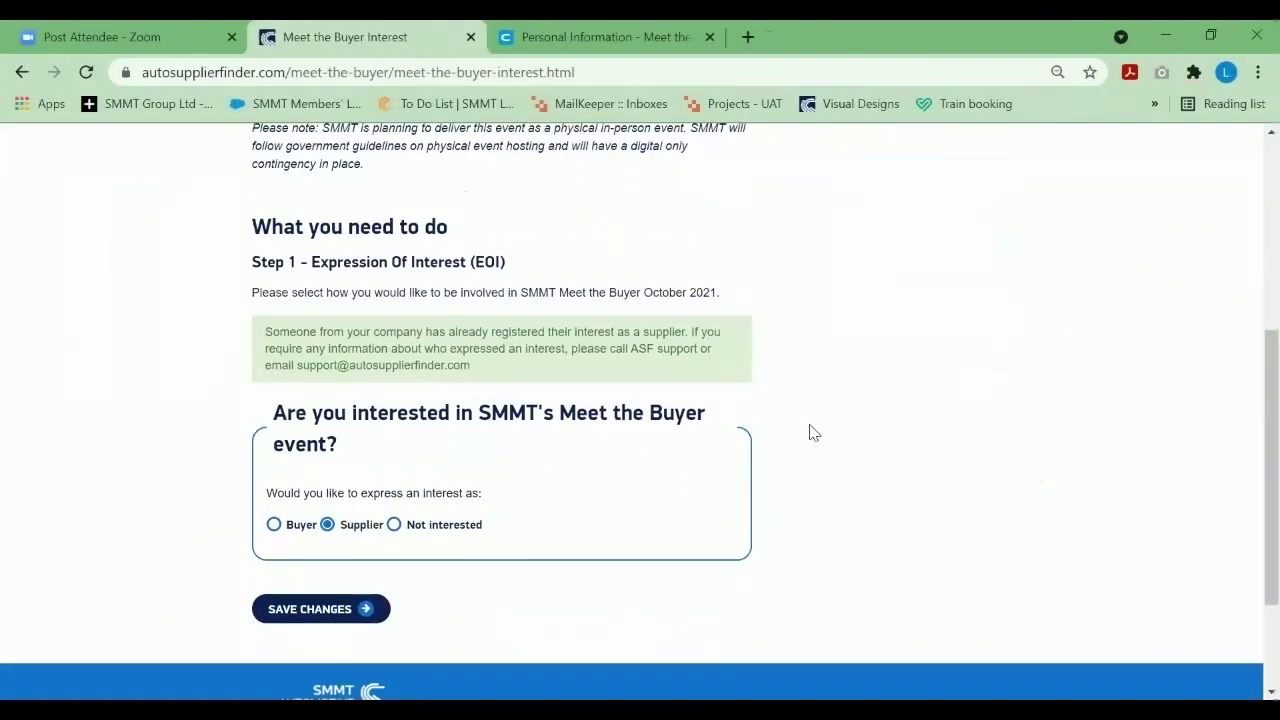
pyautogui.scroll(-4, 808, 440)
pyautogui.scroll(4, 795, 415)
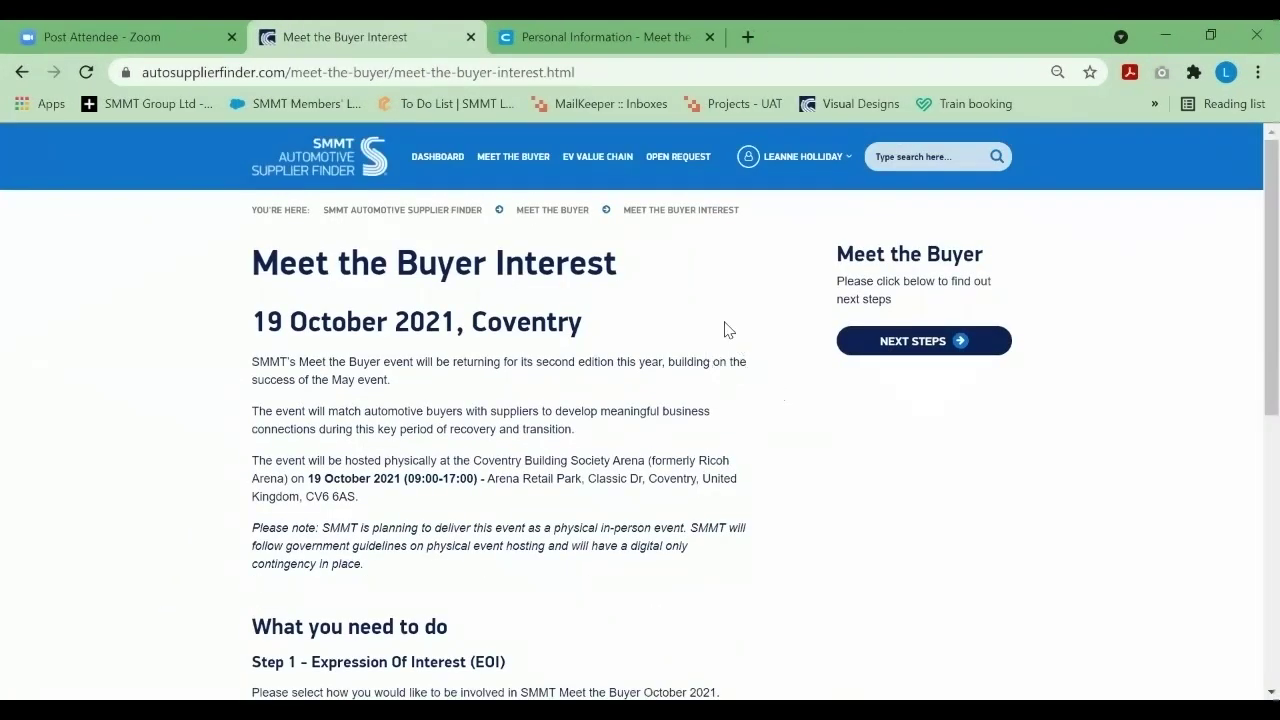
# Review the fields of the event registration form, from the personal information down to the buyer or supplier question.
pyautogui.click(536, 38)
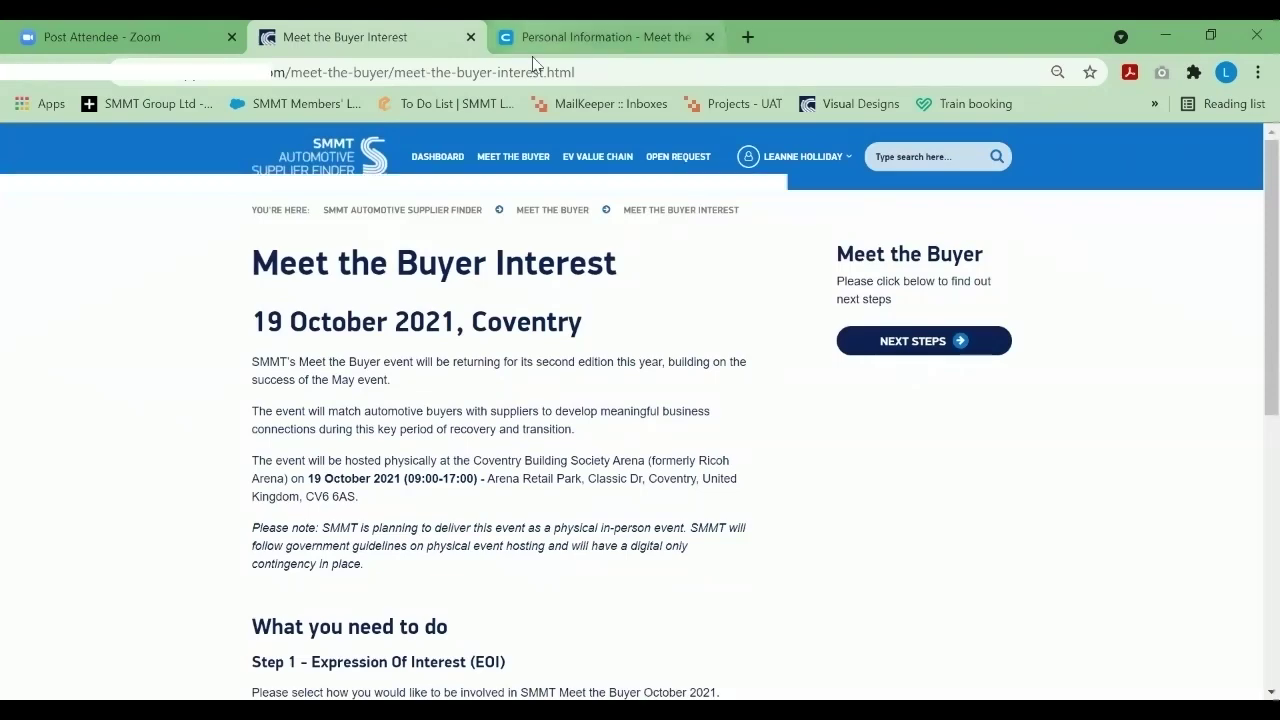
pyautogui.scroll(-1, 680, 364)
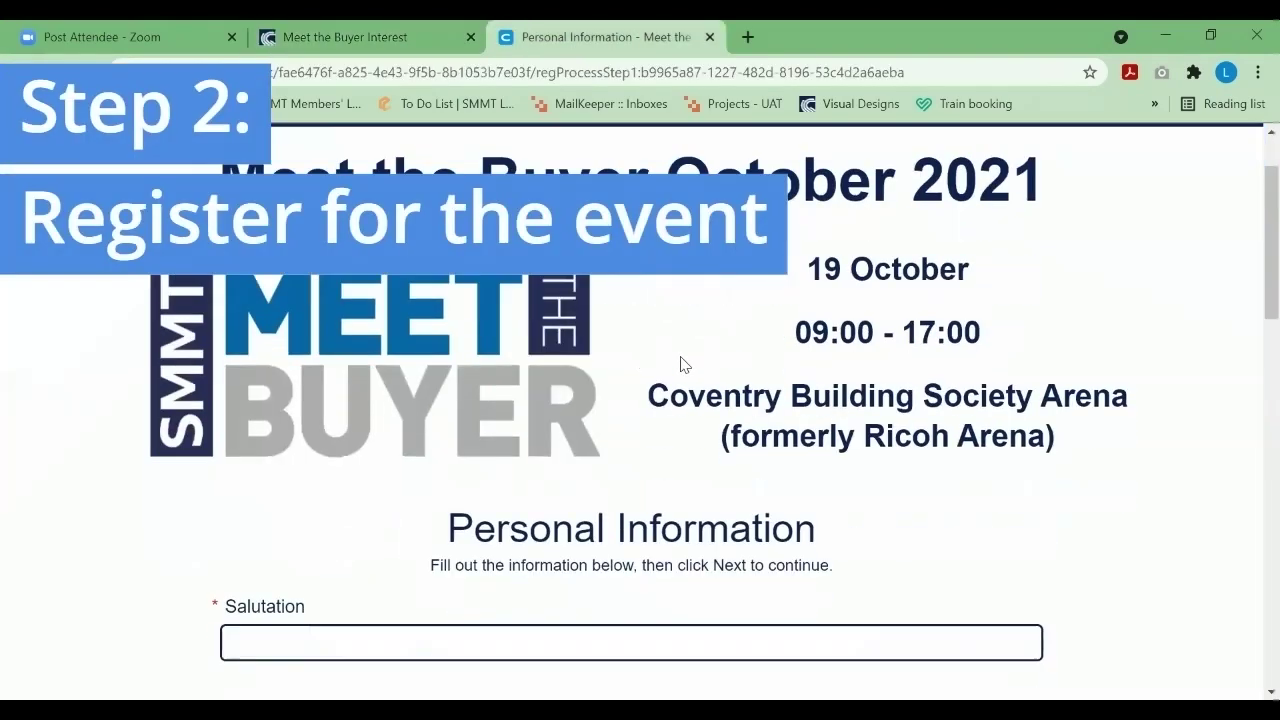
pyautogui.scroll(-2, 625, 310)
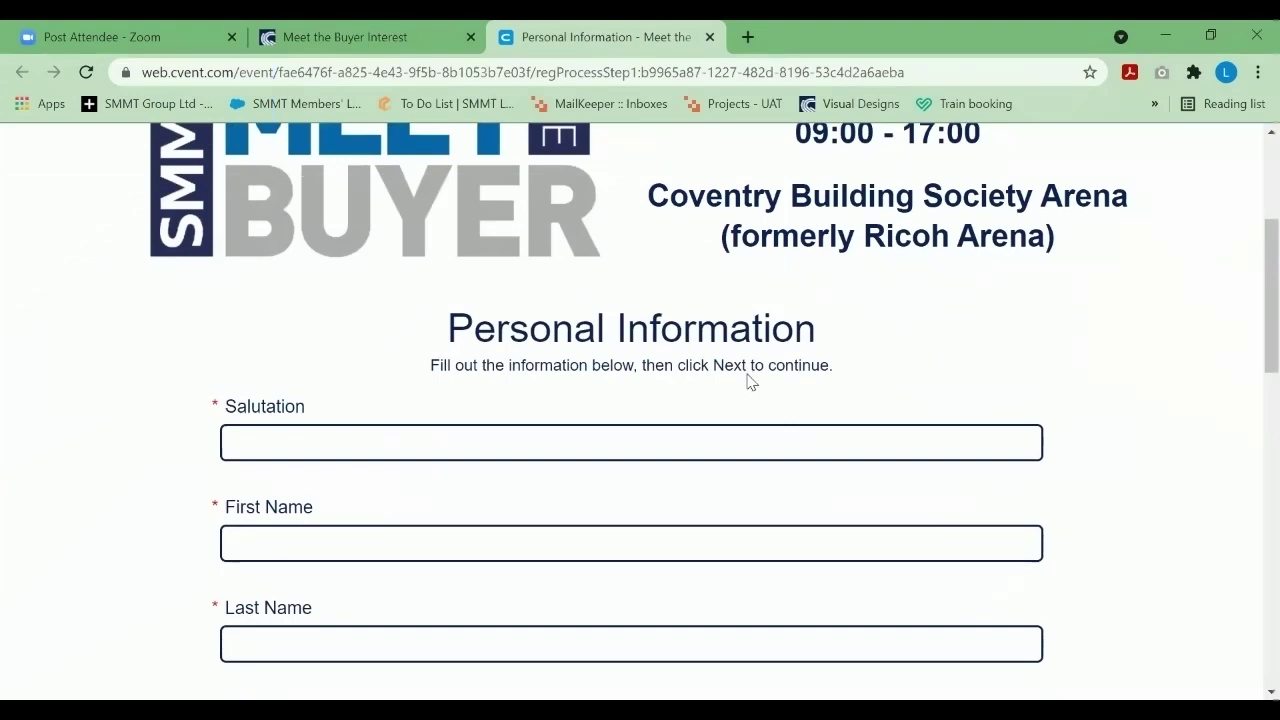
pyautogui.scroll(-7, 747, 375)
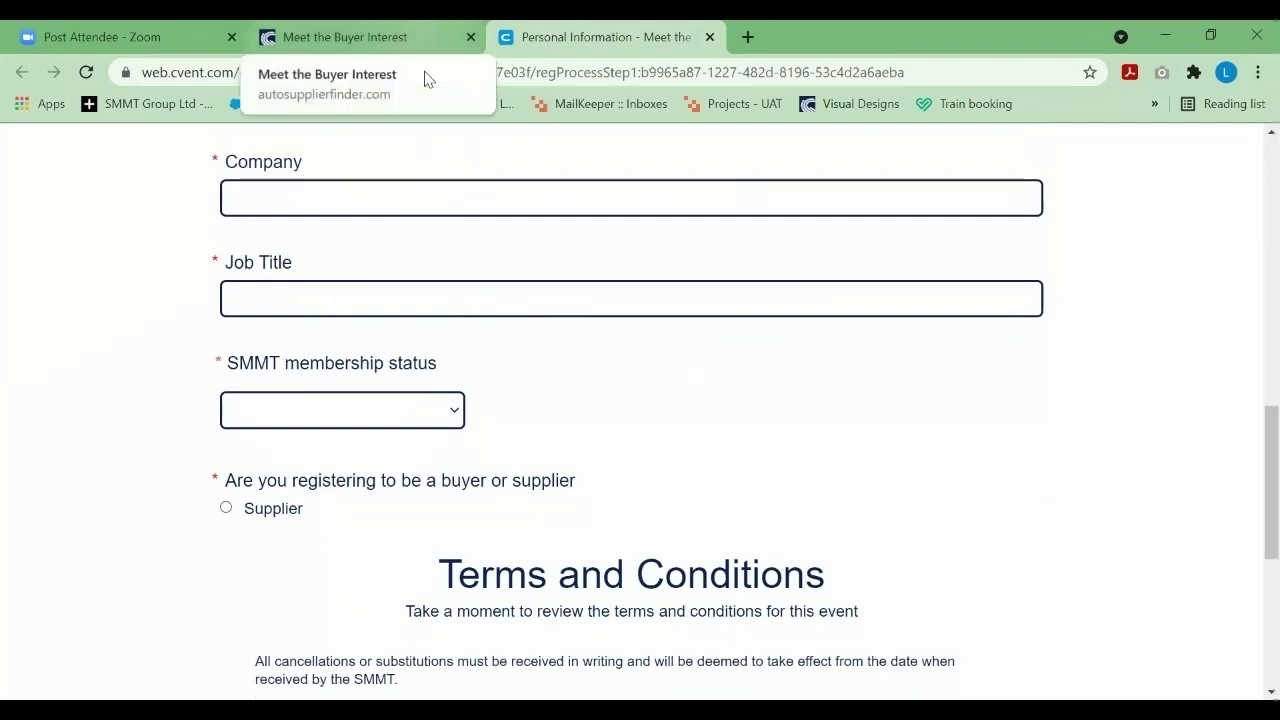
# Return to the Meet the Buyer page and read the Step 3 instructions on updating the ASF company information.
pyautogui.click(340, 37)
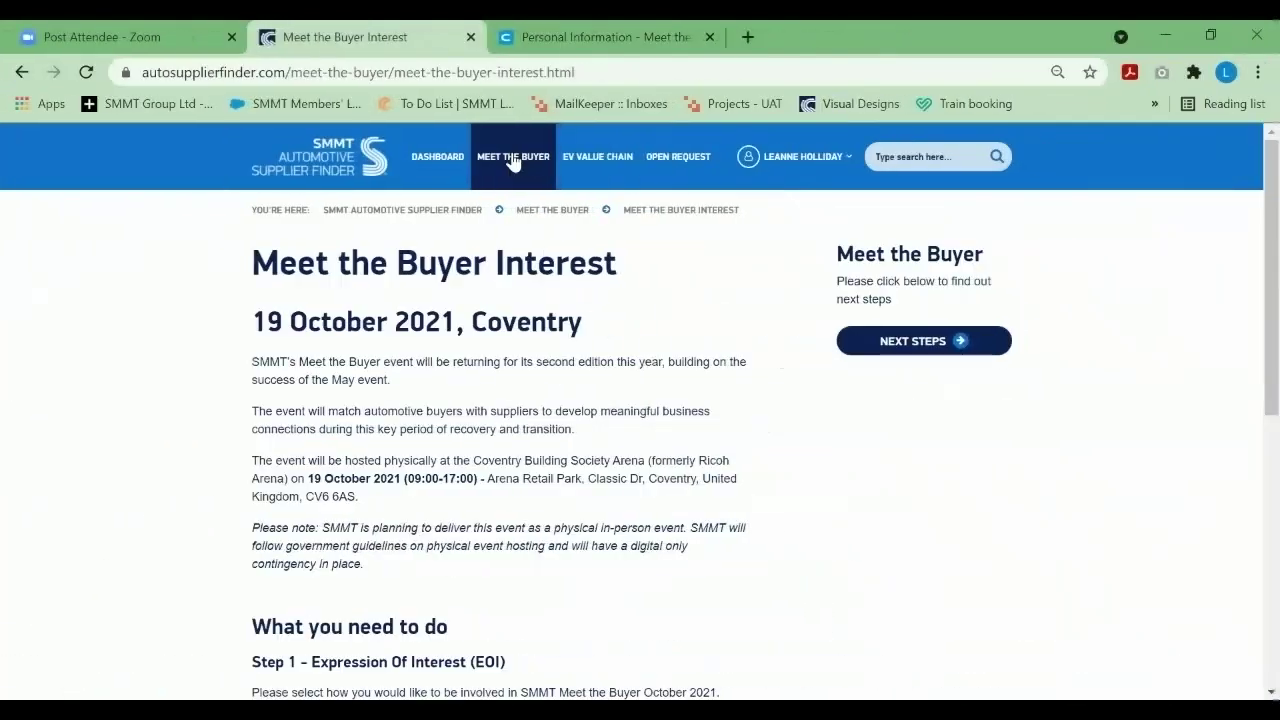
pyautogui.click(516, 160)
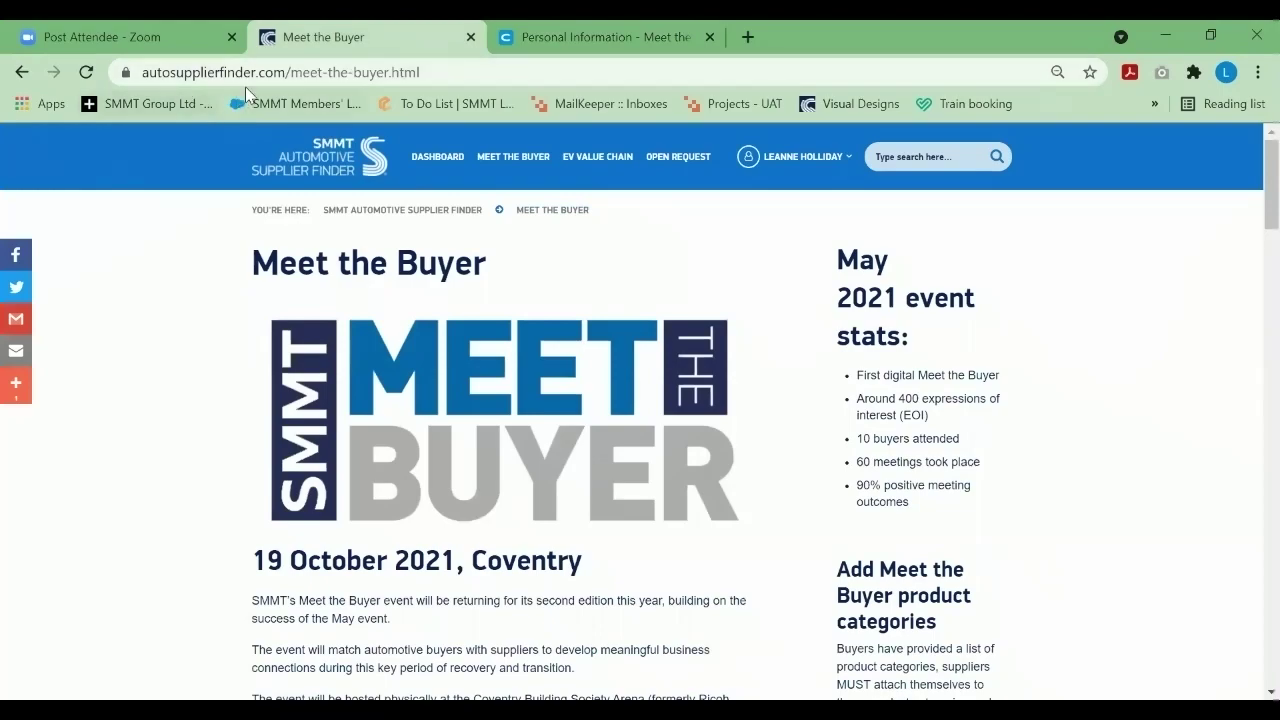
pyautogui.scroll(-15, 560, 250)
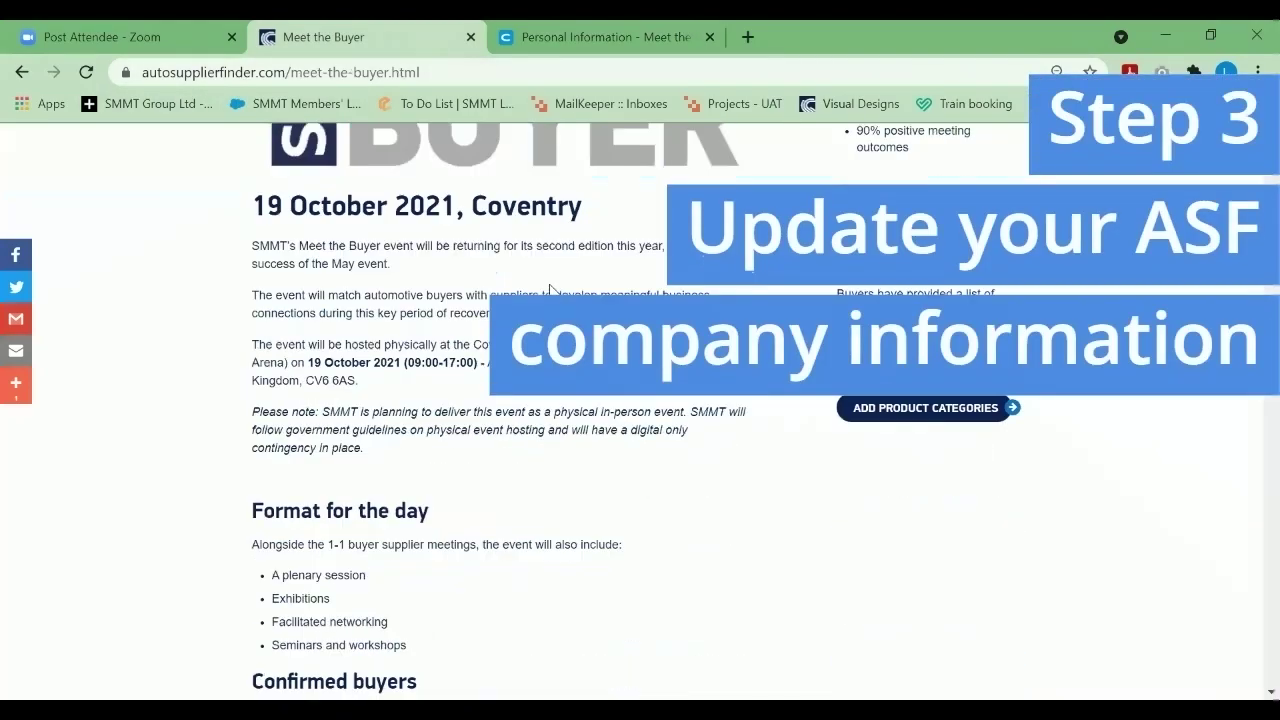
pyautogui.scroll(-7, 551, 290)
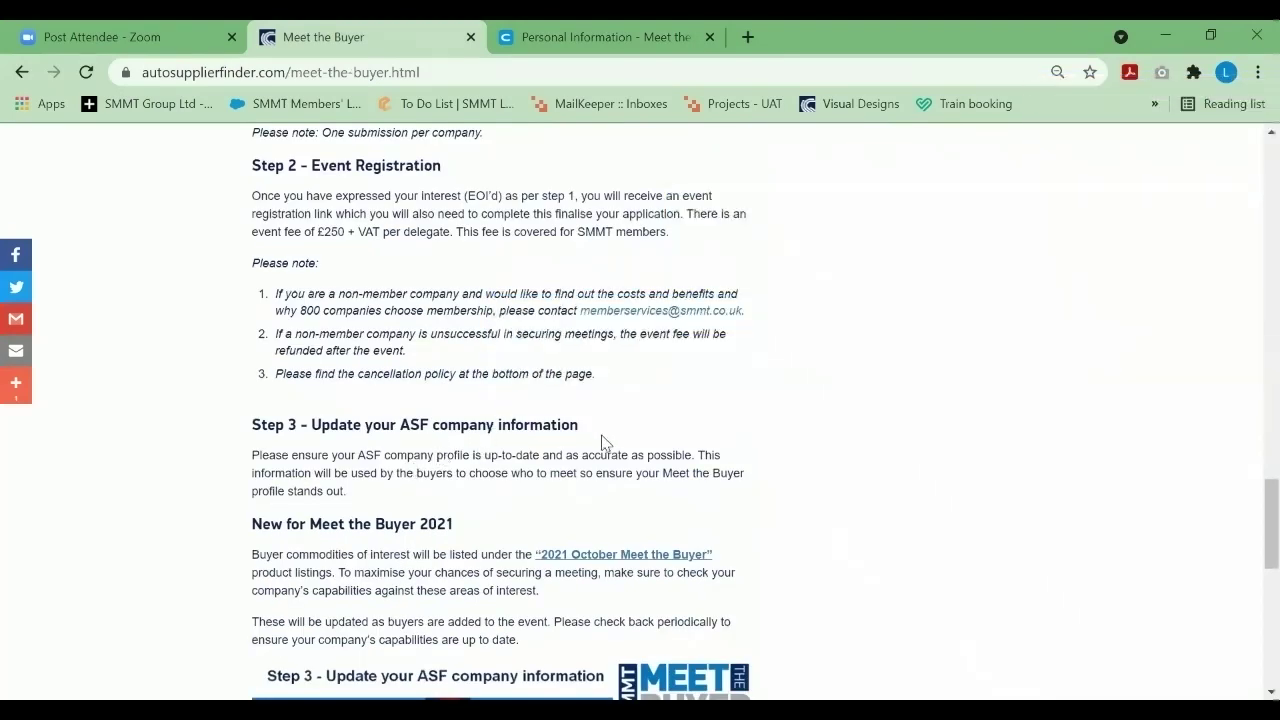
pyautogui.scroll(-1, 612, 438)
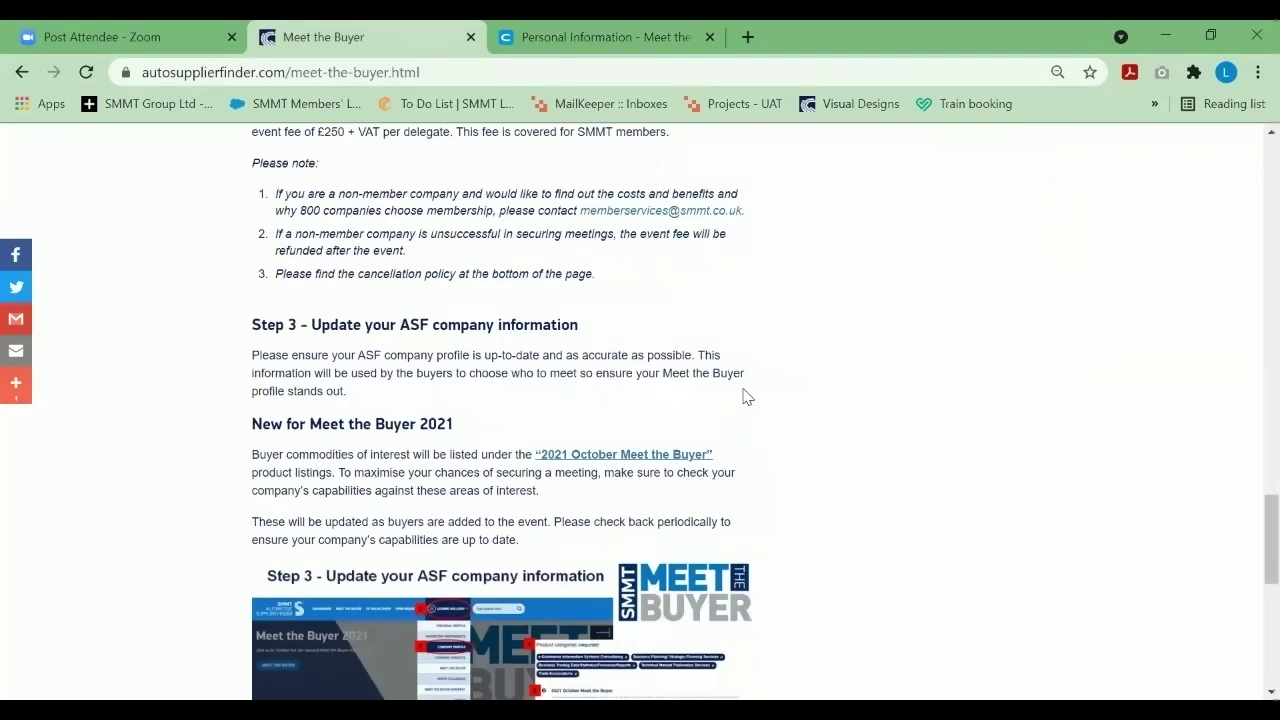
# Open the company profile from the account options and review its company details and address.
pyautogui.scroll(10, 745, 397)
pyautogui.click(785, 170)
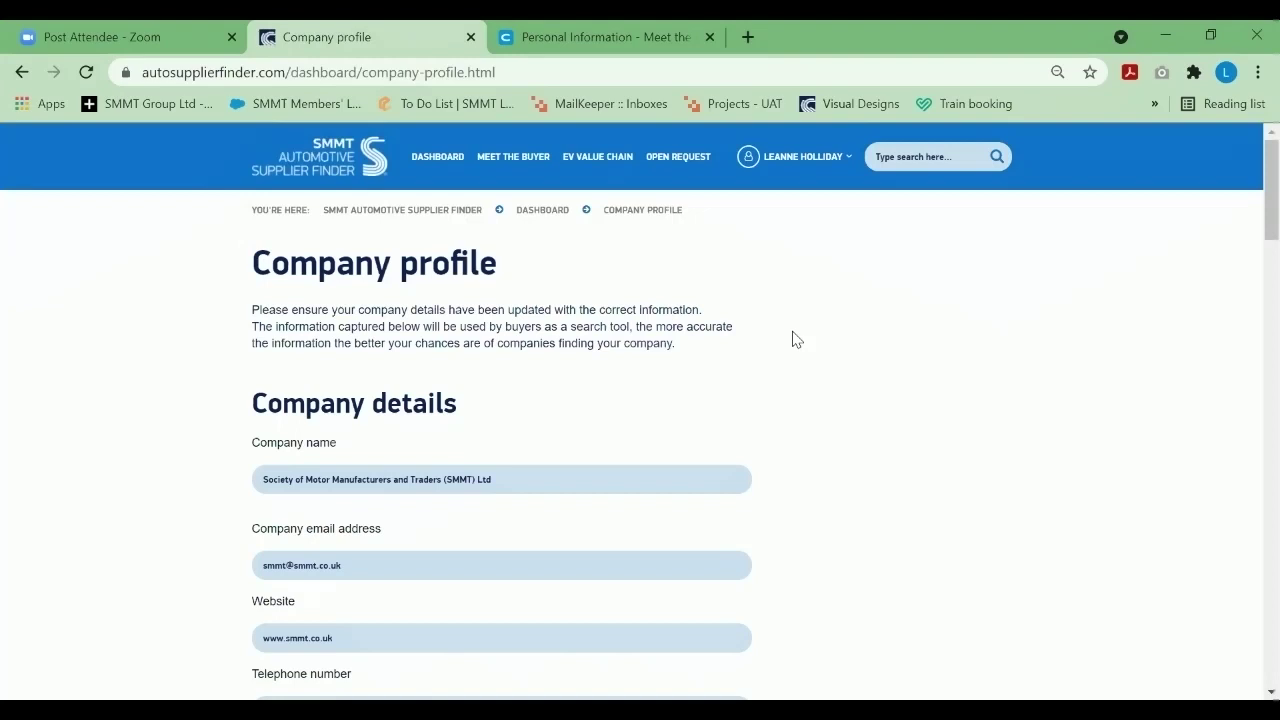
pyautogui.scroll(-1, 796, 340)
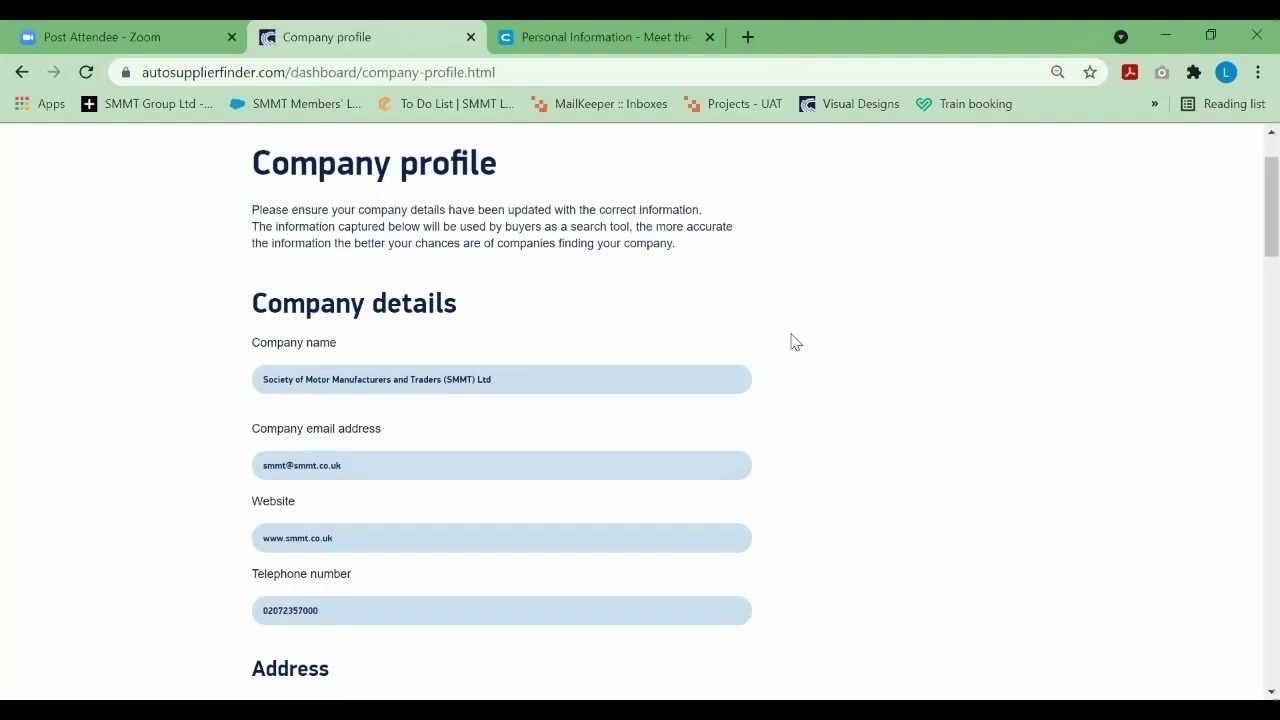
pyautogui.scroll(-5, 795, 342)
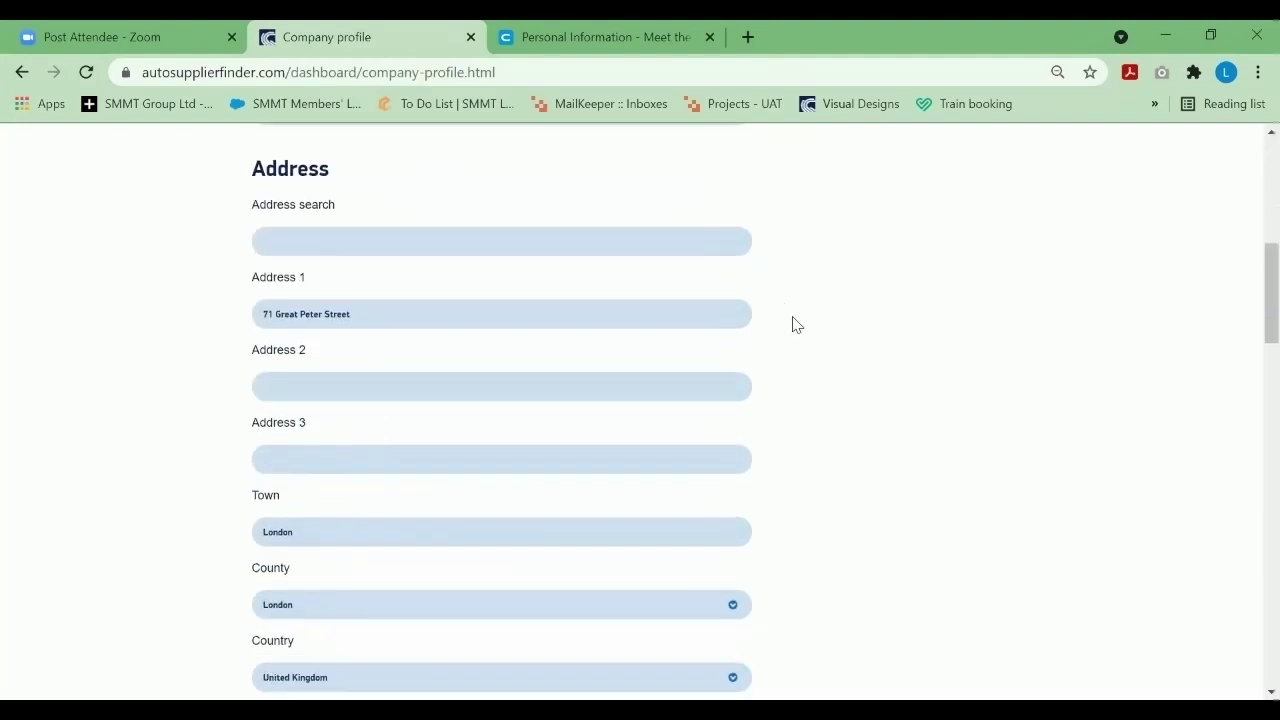
# Review the company's directory appearance choice, the directory entry questions, the profile text and the logo.
pyautogui.scroll(-4, 796, 322)
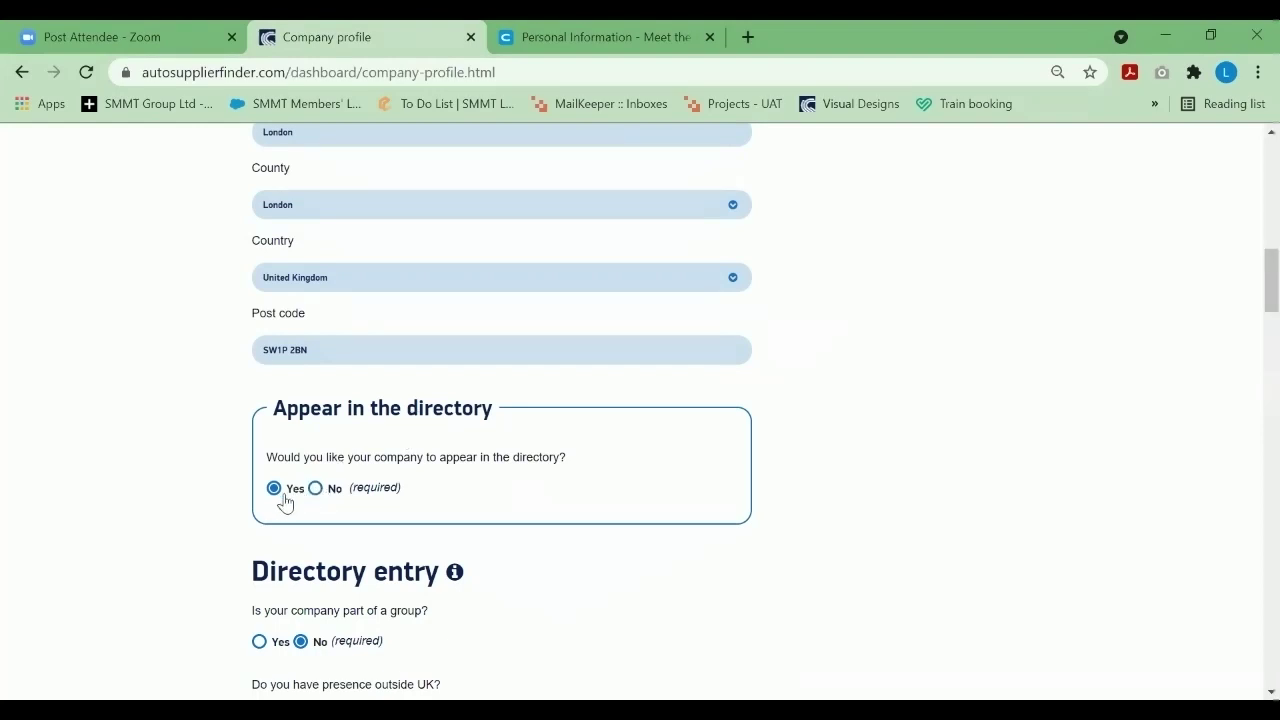
pyautogui.scroll(-1, 548, 523)
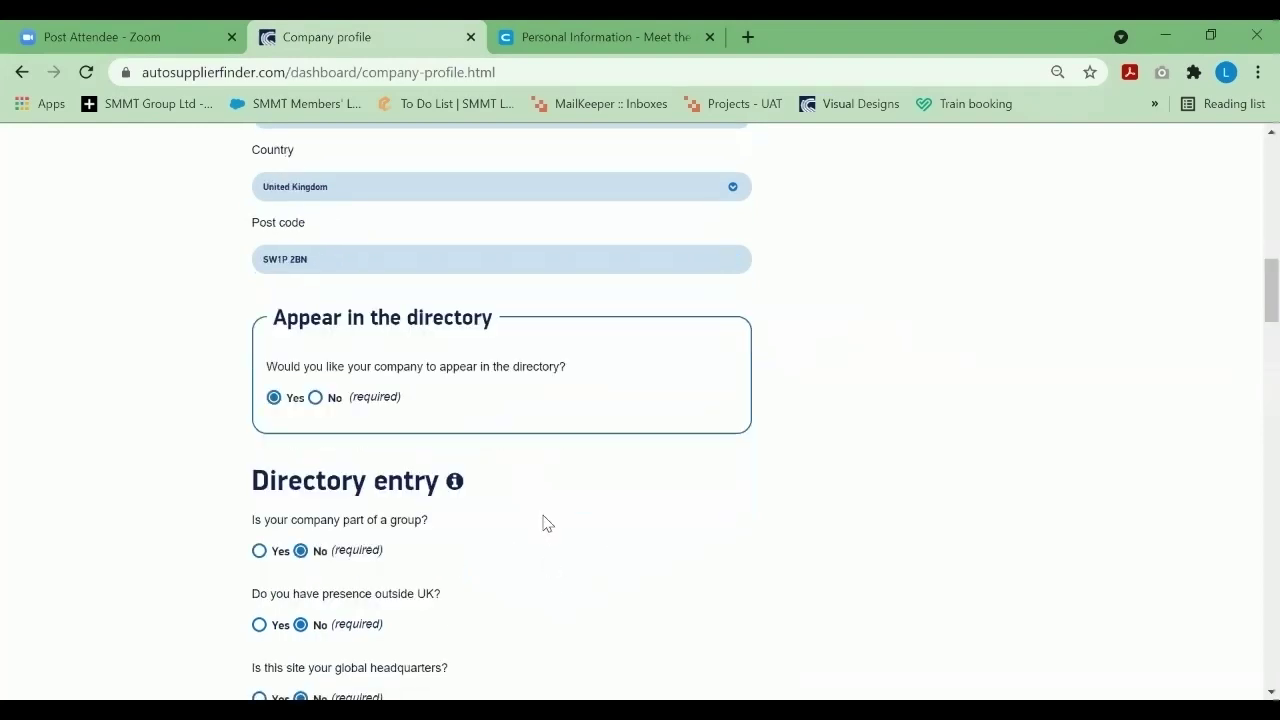
pyautogui.scroll(-3, 548, 523)
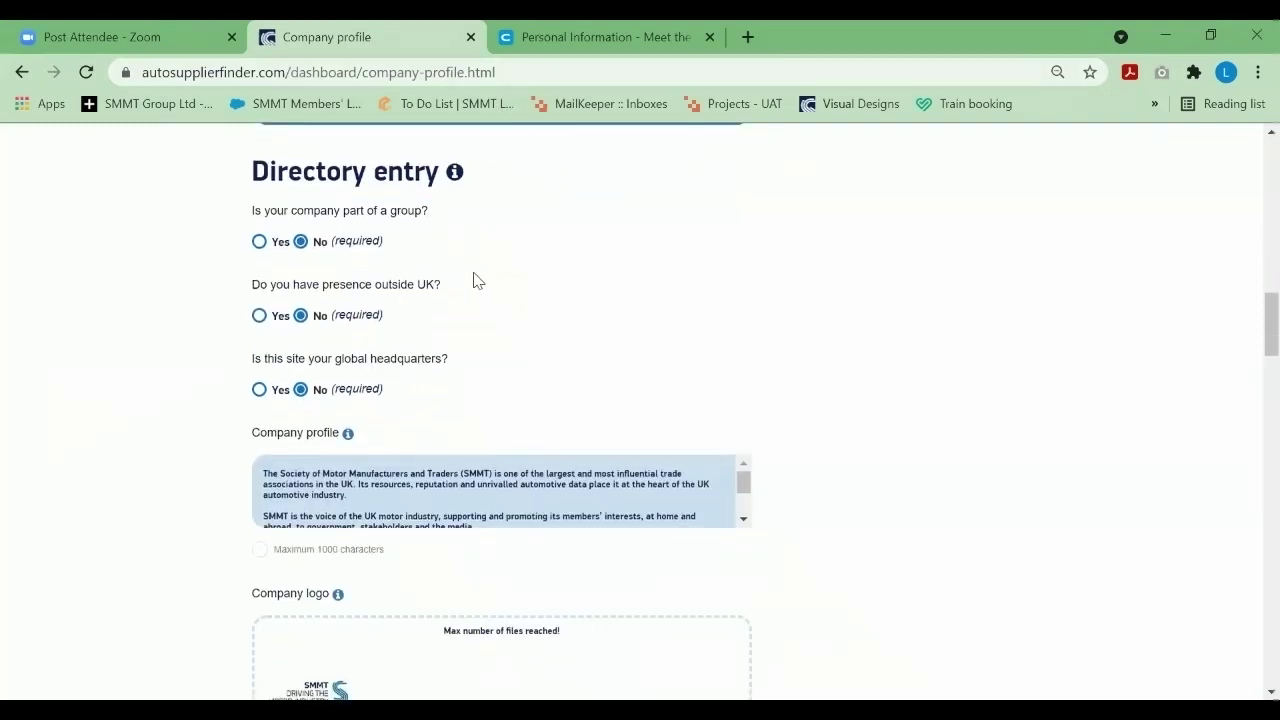
pyautogui.scroll(-1, 528, 386)
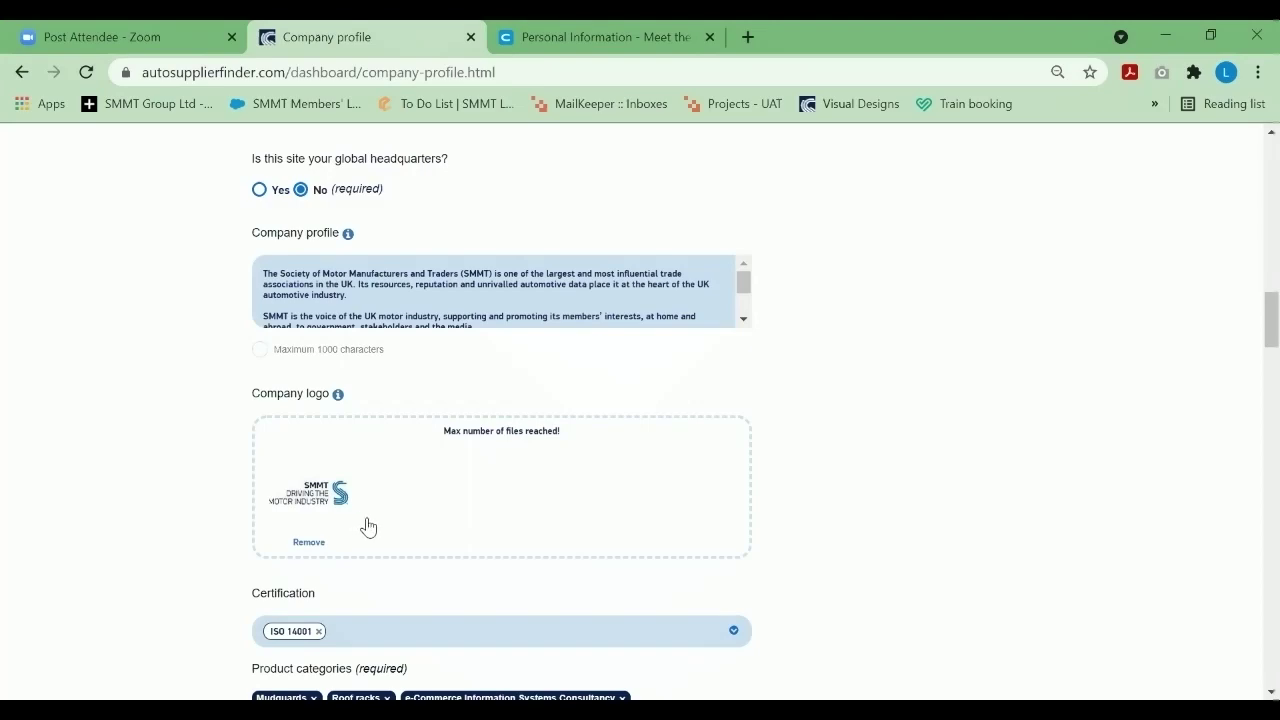
# Add Mudguards and Roof racks to the company's product categories, from the Exterior automotive components under 2021 October Meet the Buyer.
pyautogui.scroll(-1, 934, 420)
pyautogui.scroll(-1, 938, 428)
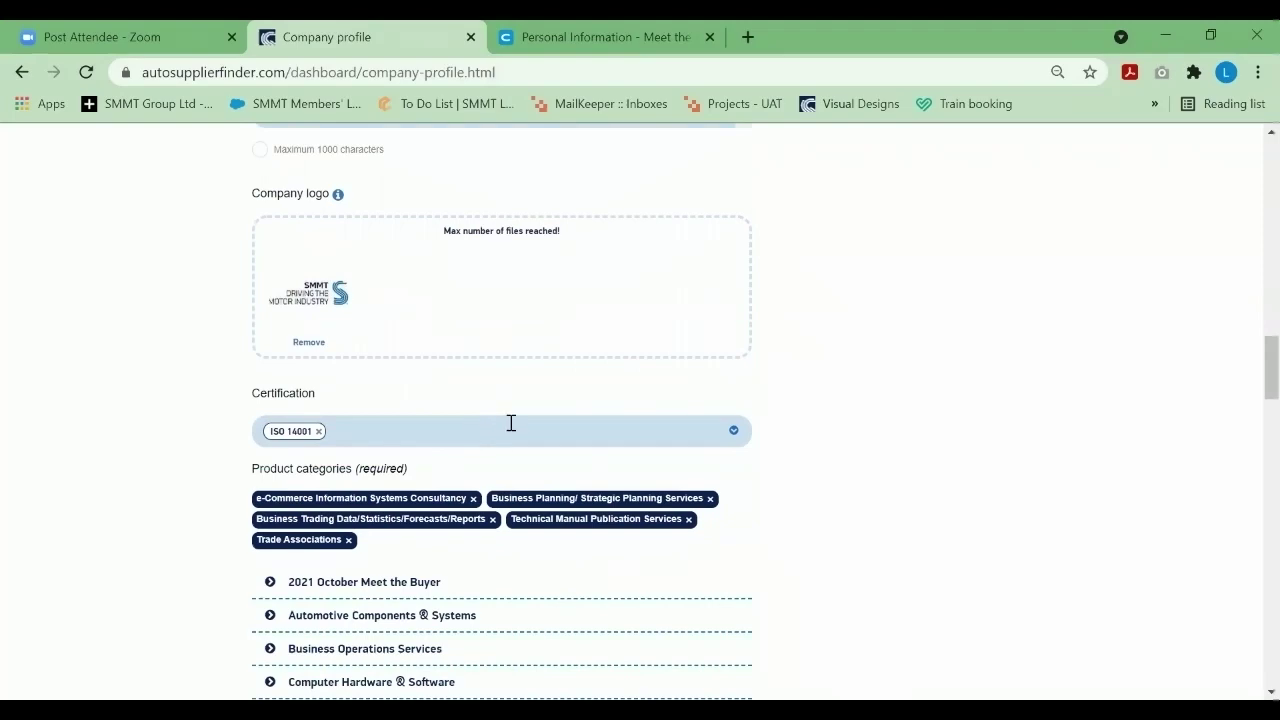
pyautogui.scroll(-1, 800, 385)
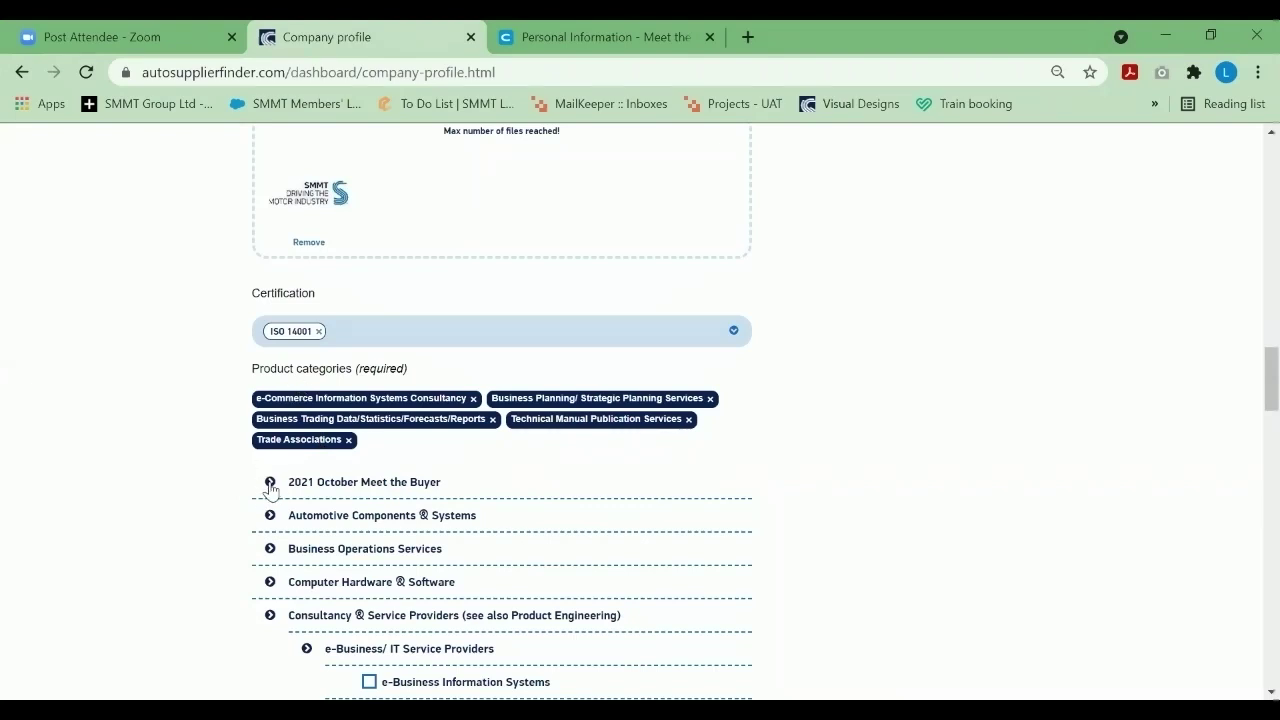
pyautogui.click(270, 484)
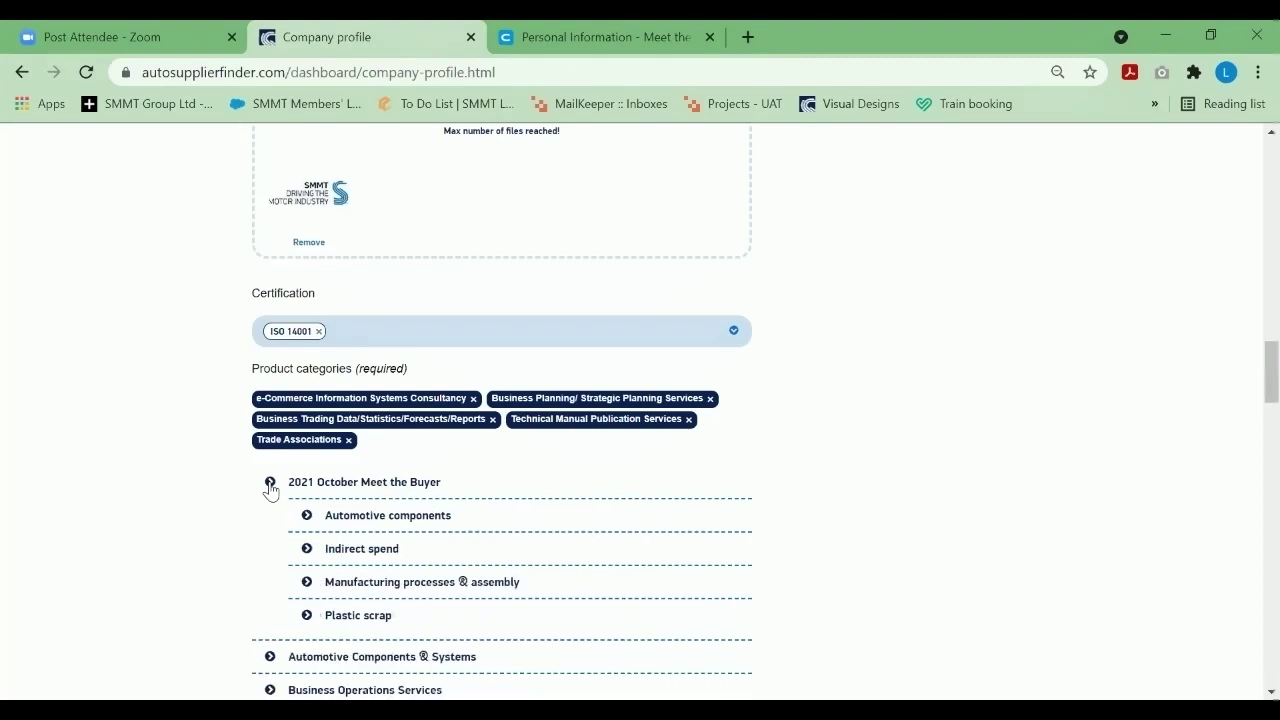
pyautogui.click(307, 519)
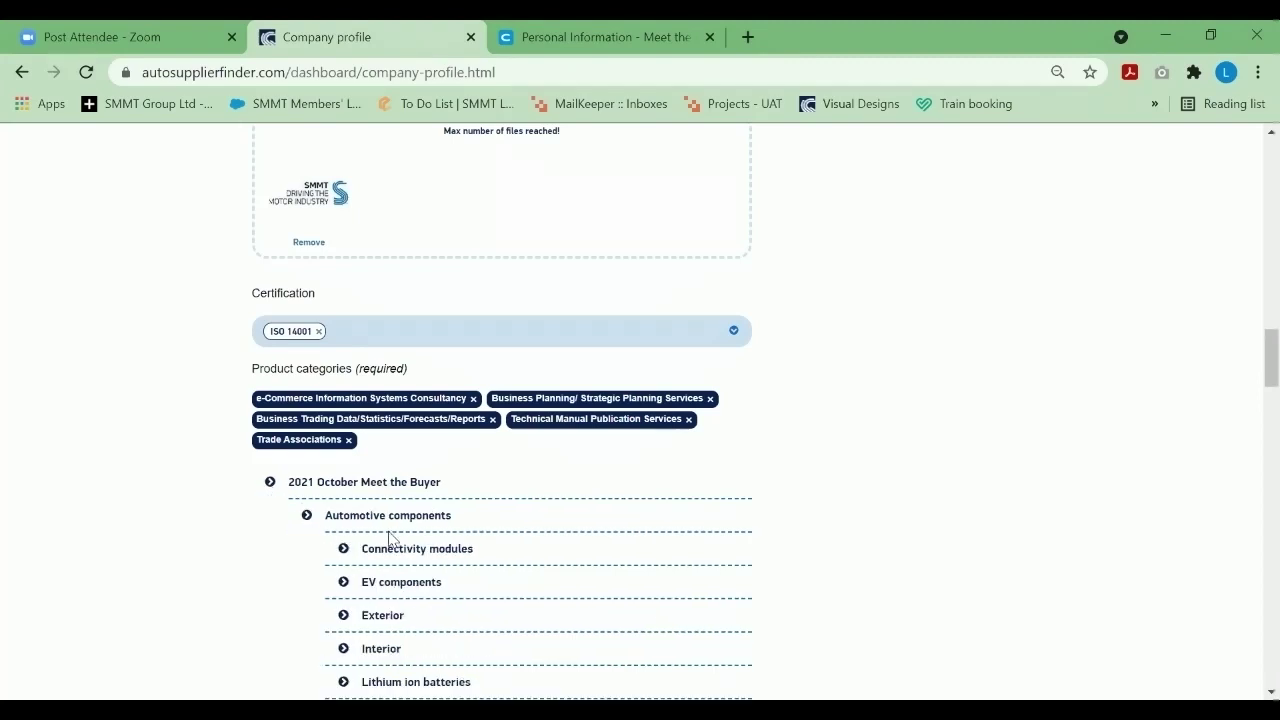
pyautogui.scroll(-1, 385, 535)
pyautogui.click(341, 517)
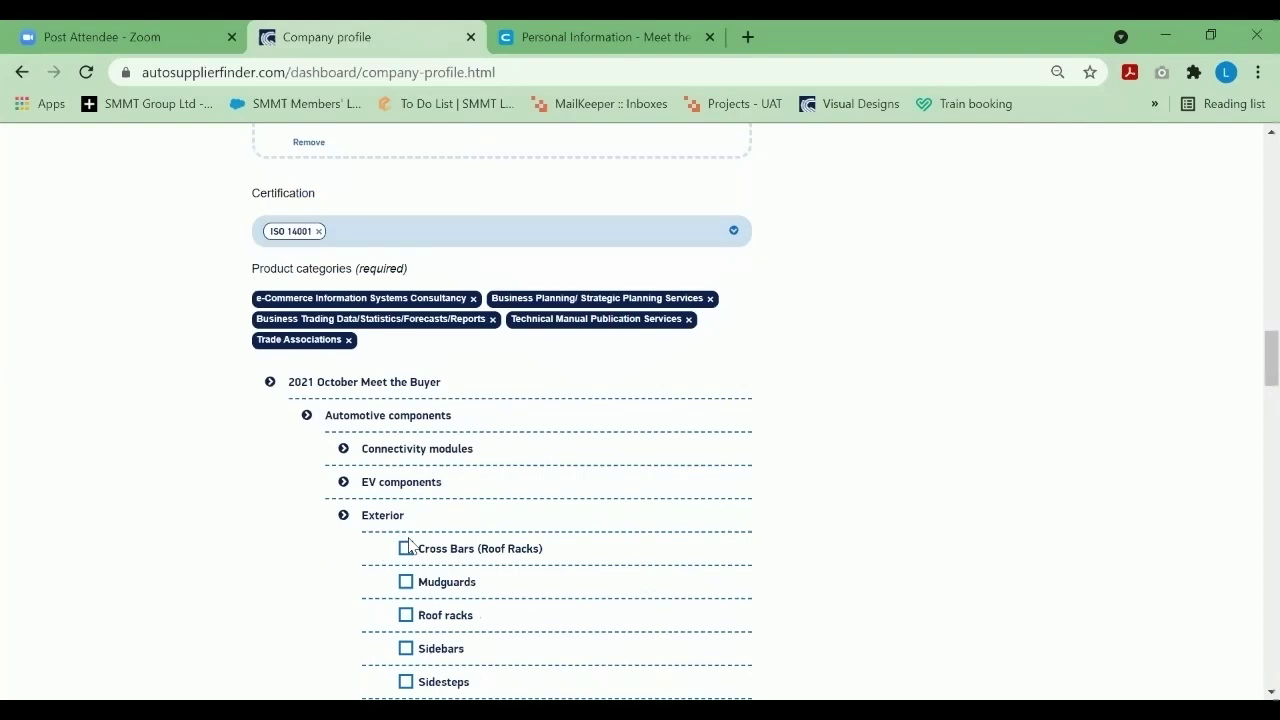
pyautogui.scroll(-1, 405, 530)
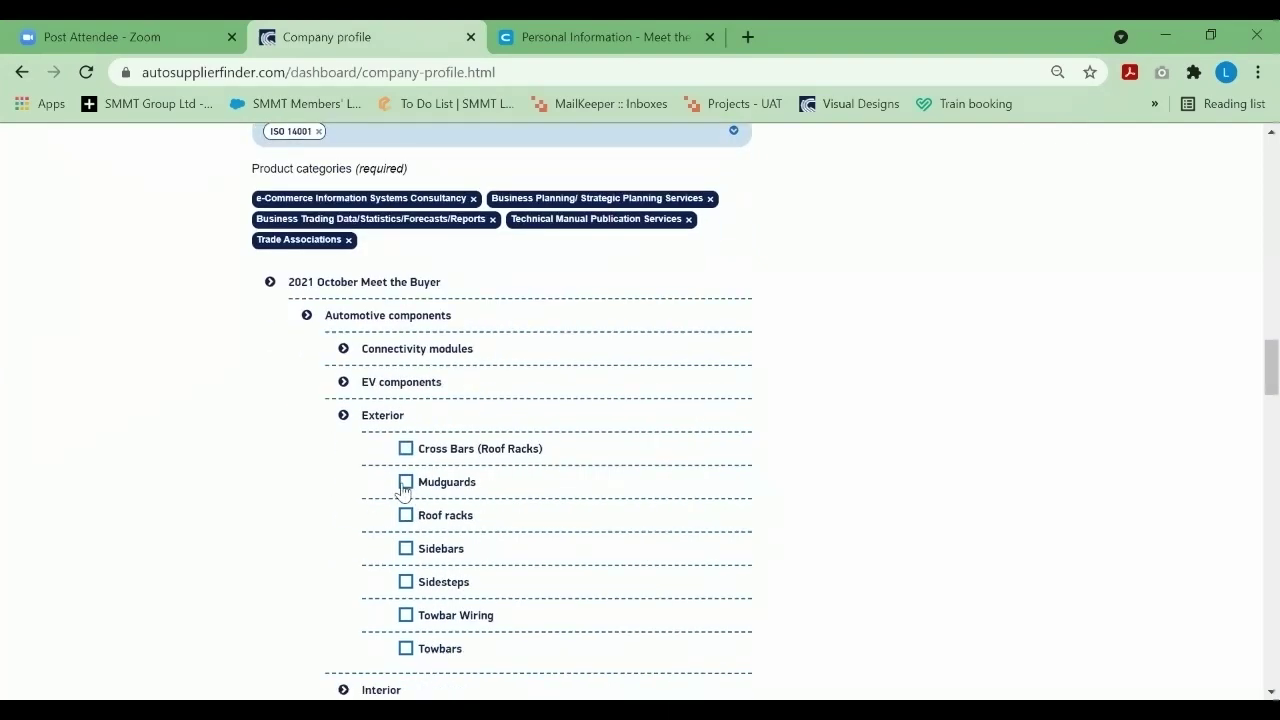
pyautogui.click(406, 484)
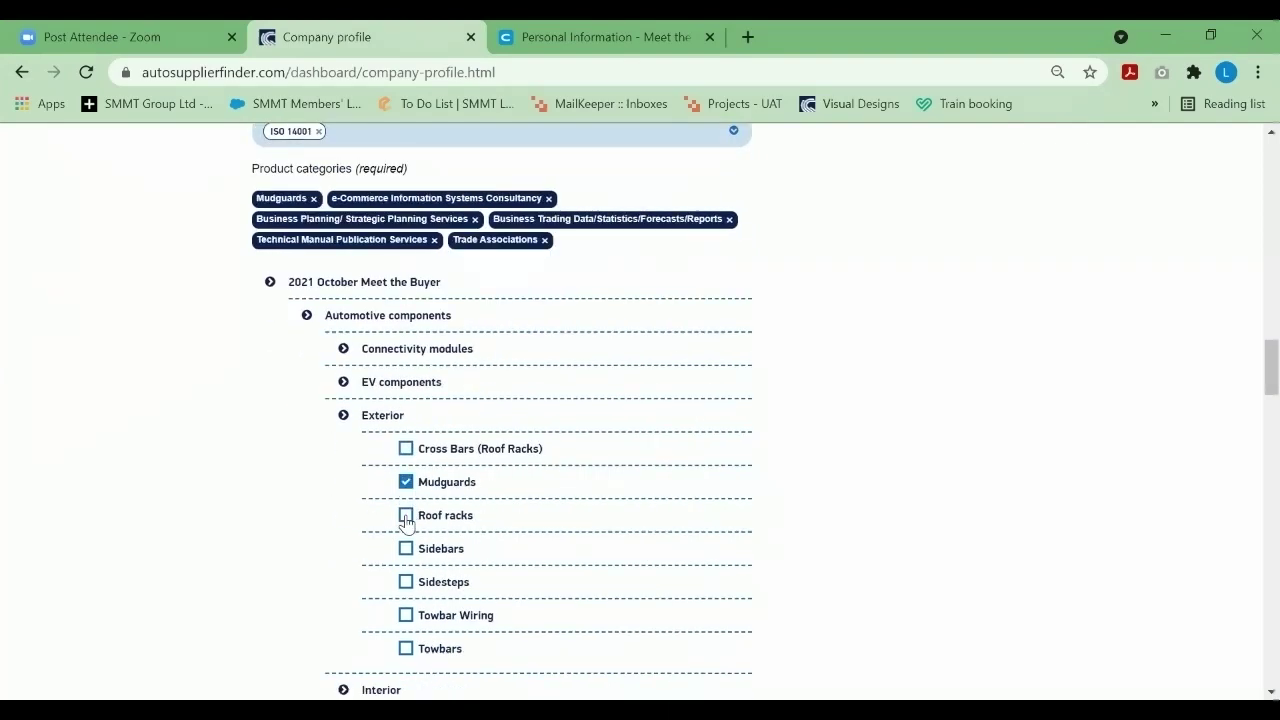
pyautogui.click(406, 516)
# Check the remaining profile fields, from position in sector down to turnover and employees, and save the company profile changes.
pyautogui.scroll(-20, 576, 302)
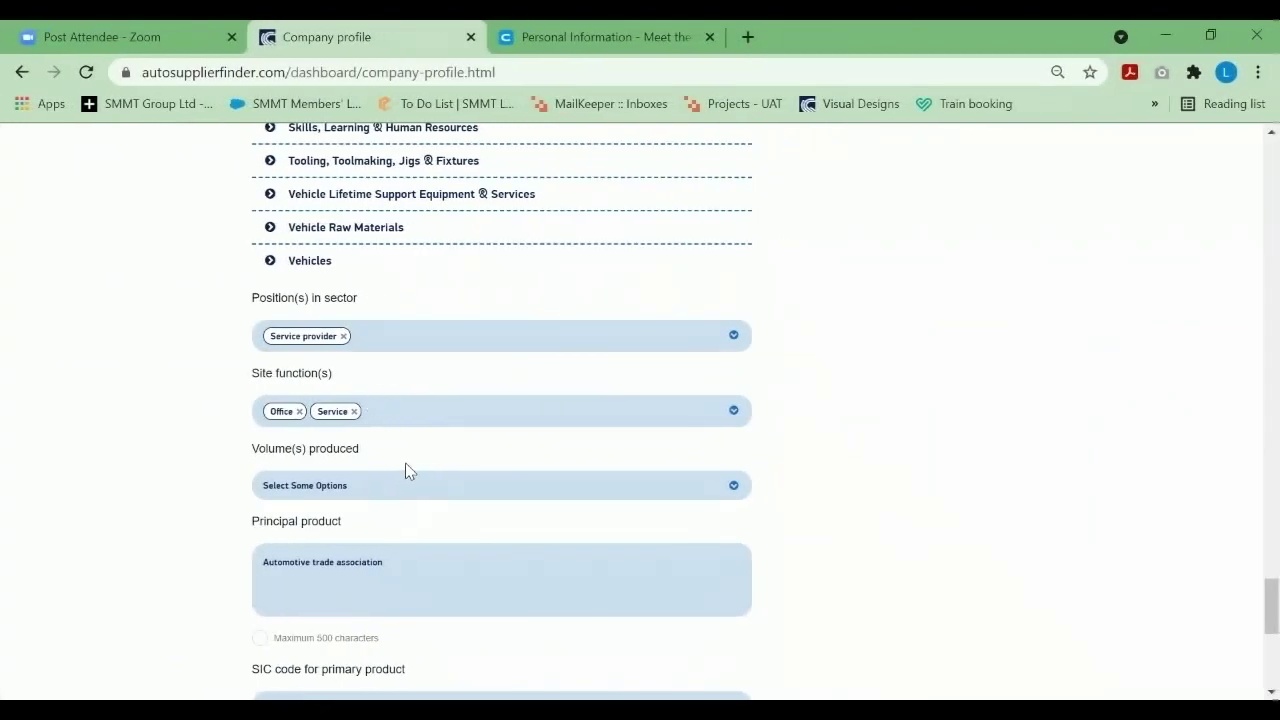
pyautogui.scroll(-1, 408, 470)
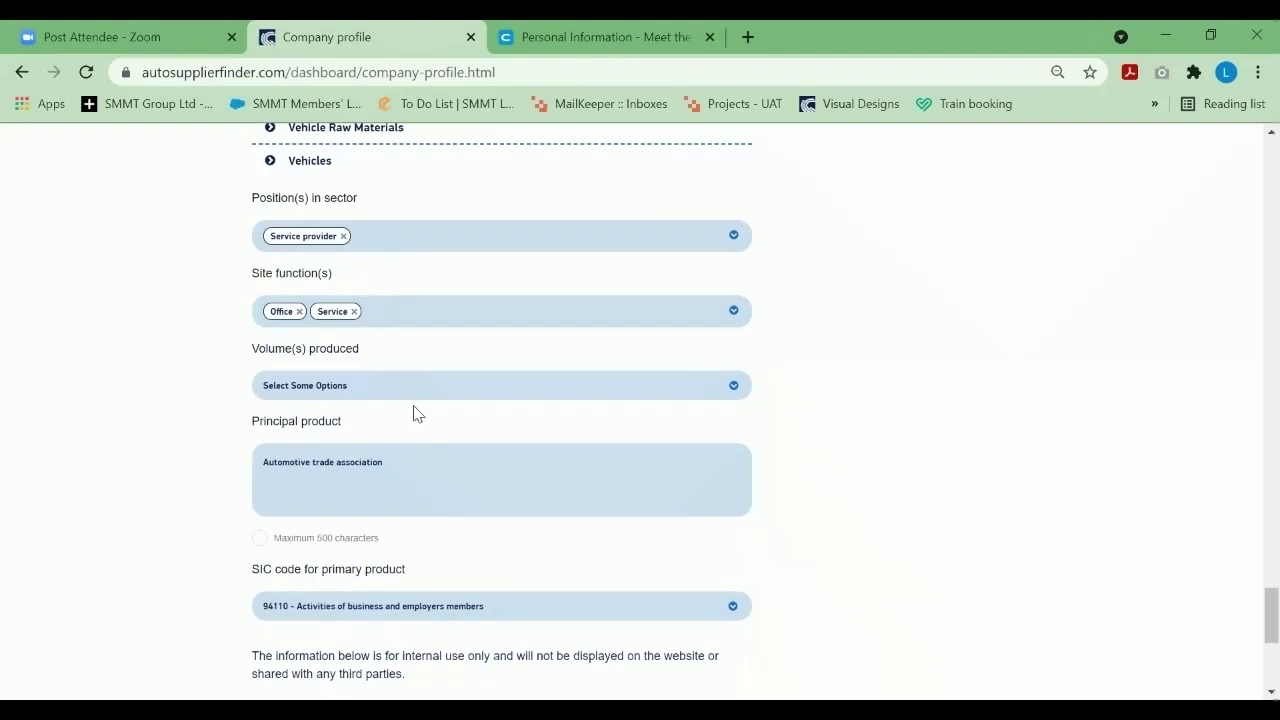
pyautogui.scroll(-3, 417, 414)
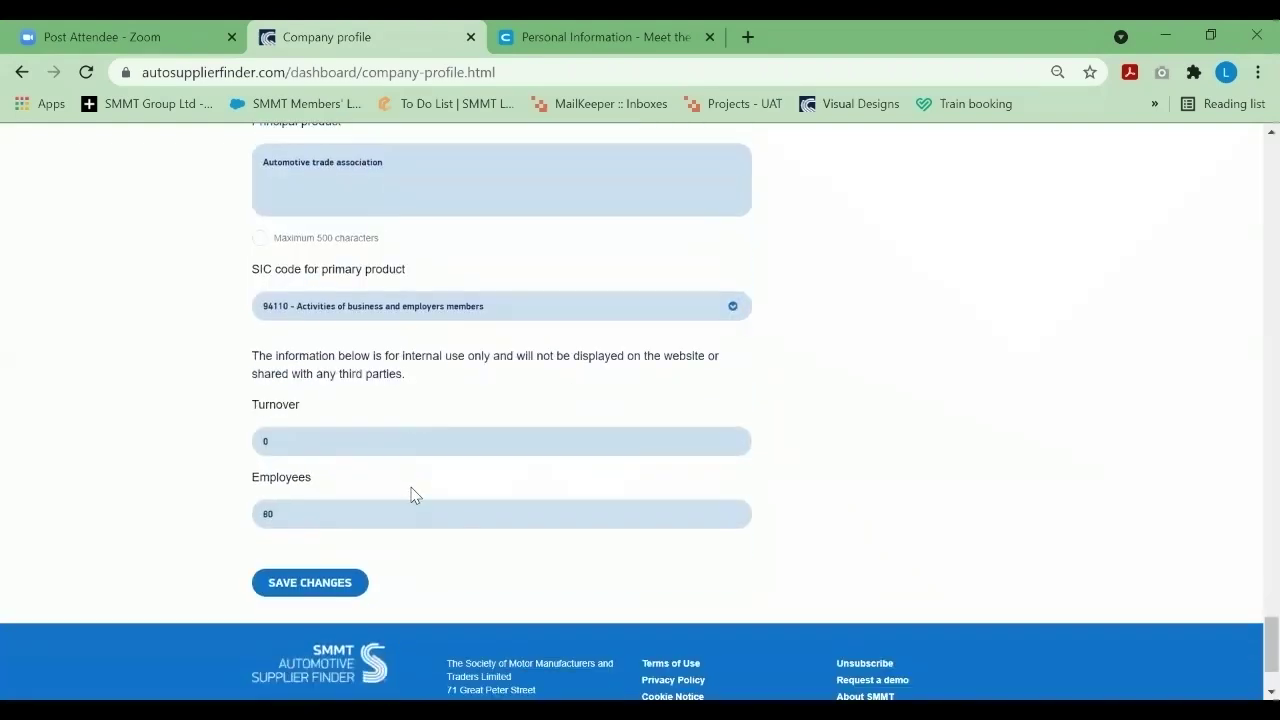
pyautogui.click(350, 588)
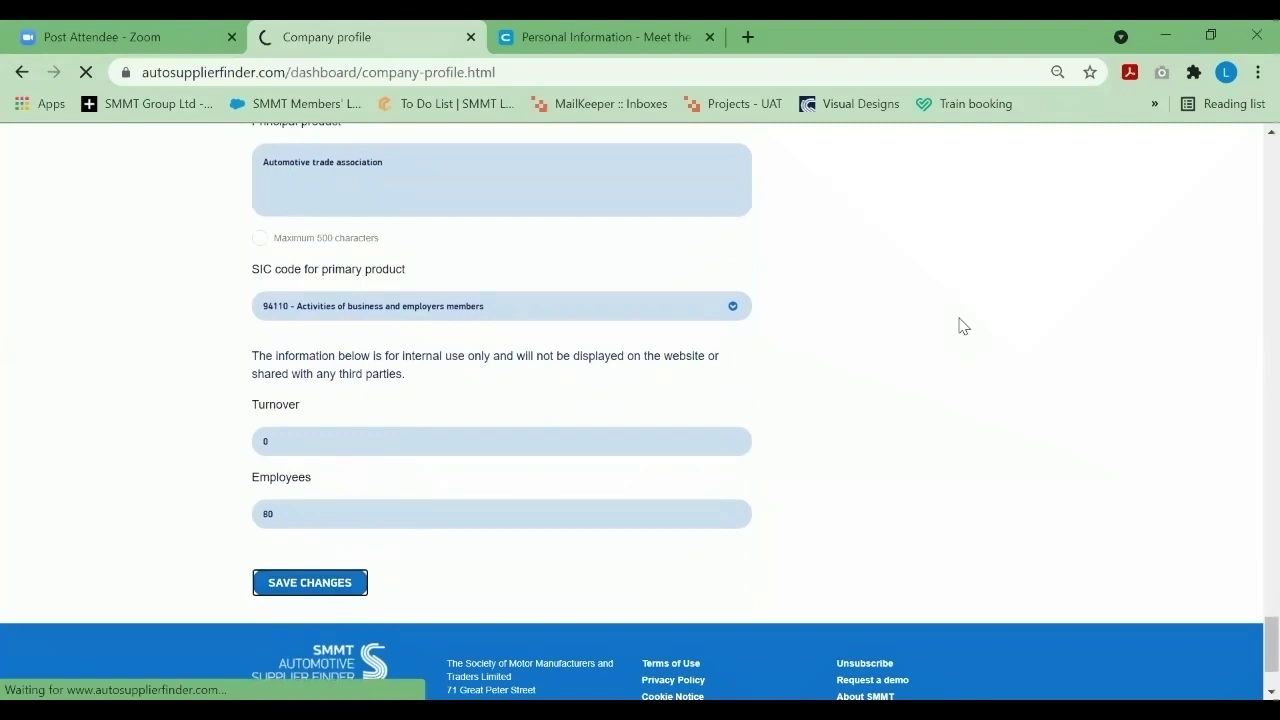